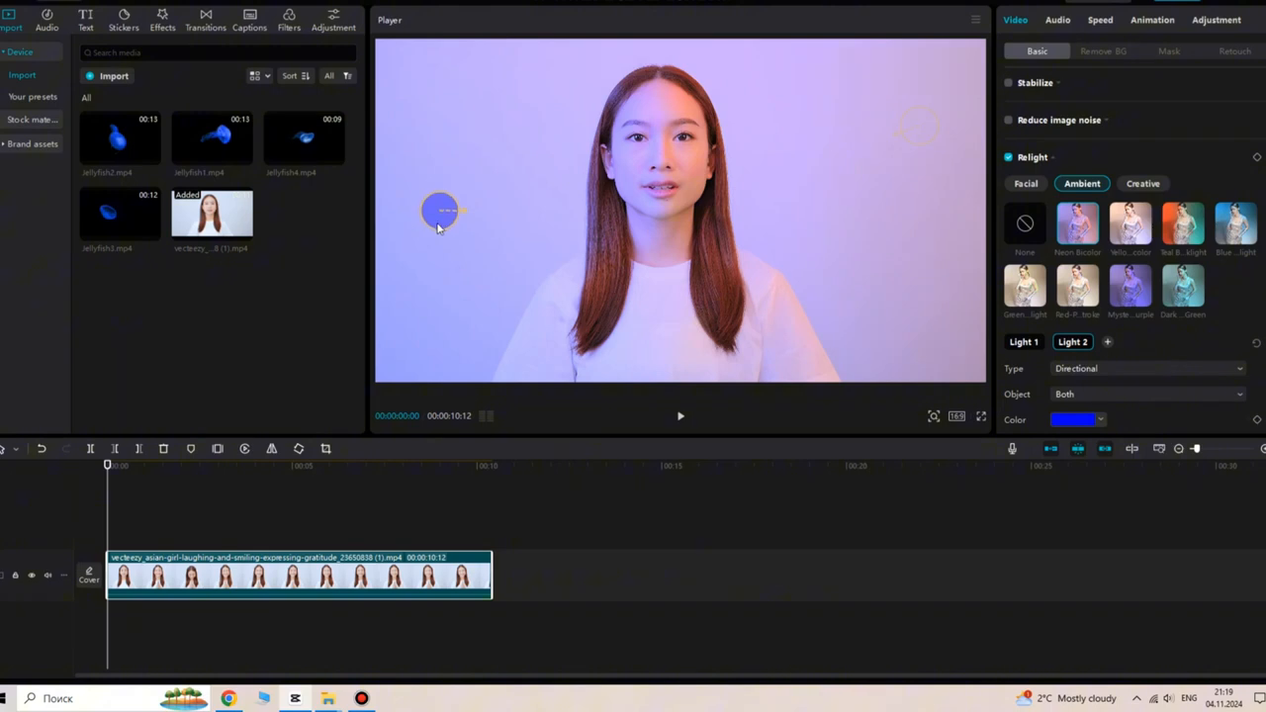
# - Try a magenta colour on Relight's Light 1 and return it to red FF0000
pyautogui.click(916, 137)
pyautogui.scroll(-1, 1098, 394)
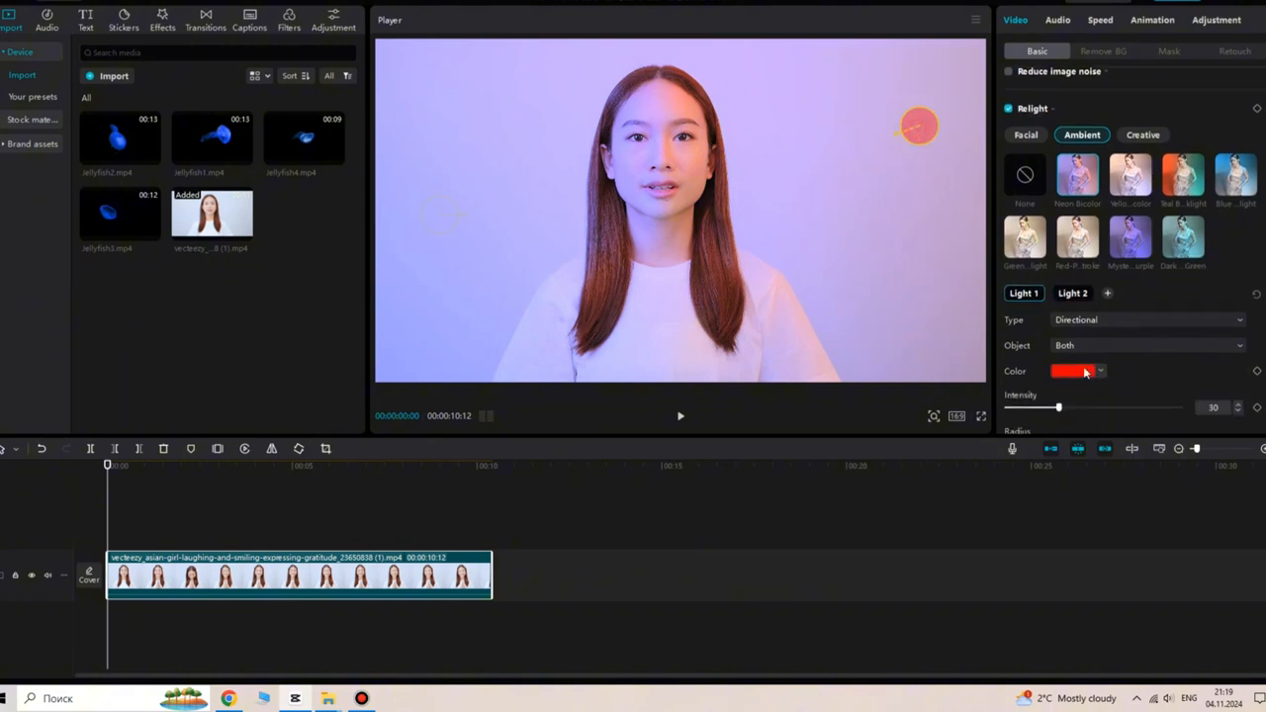
pyautogui.click(1099, 372)
pyautogui.moveTo(1052, 491); pyautogui.dragTo(1162, 491)
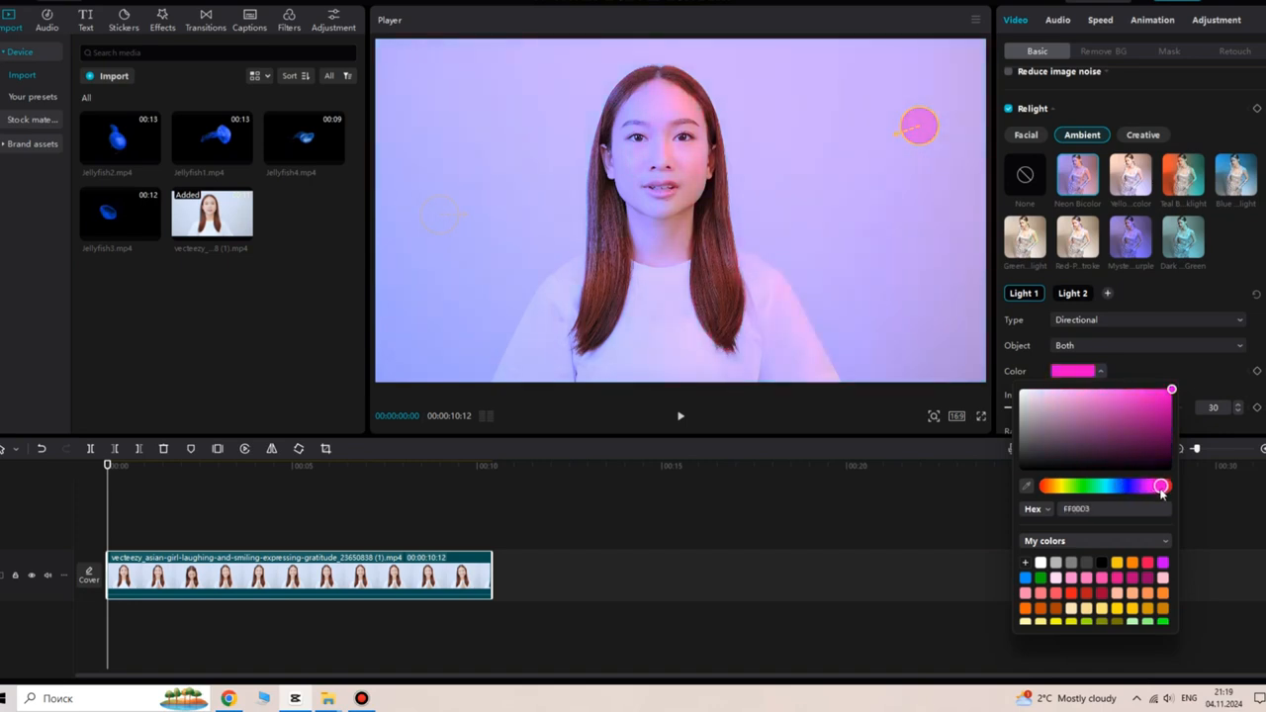
pyautogui.moveTo(1163, 493); pyautogui.dragTo(1026, 497)
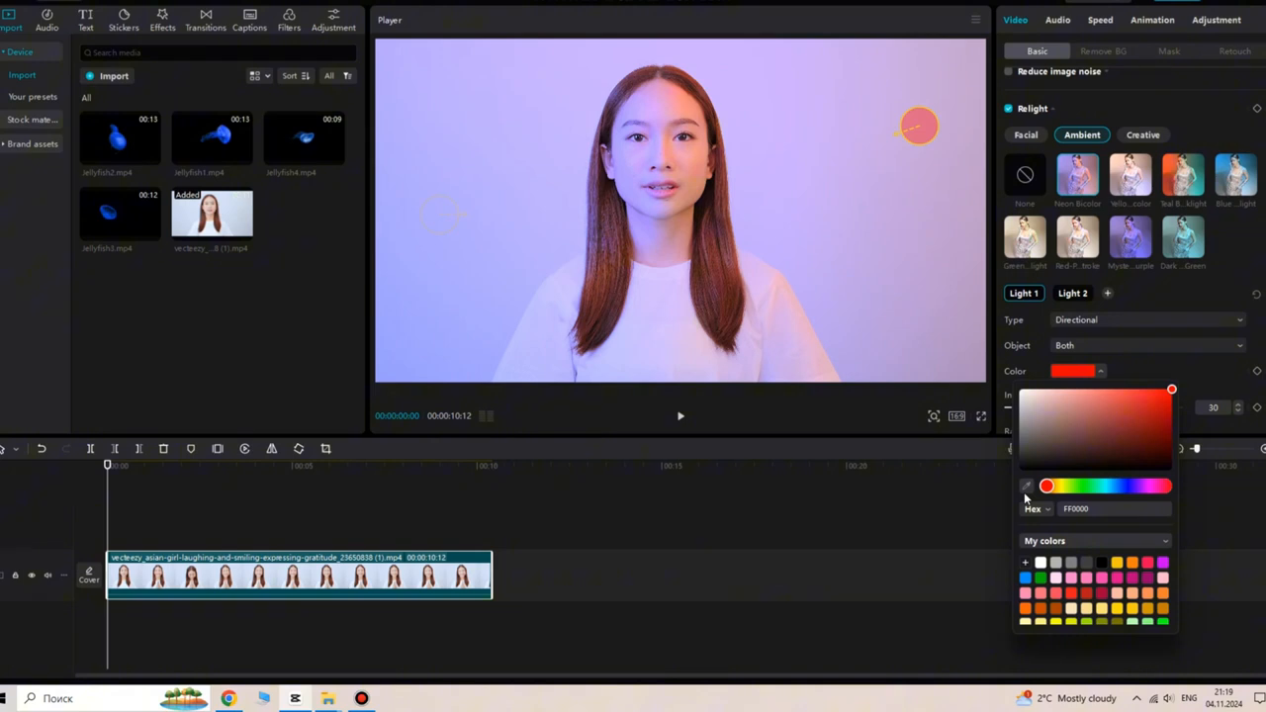
# - Shift the colour of Relight's Light 2 to a slightly lighter blue
pyautogui.click(432, 223)
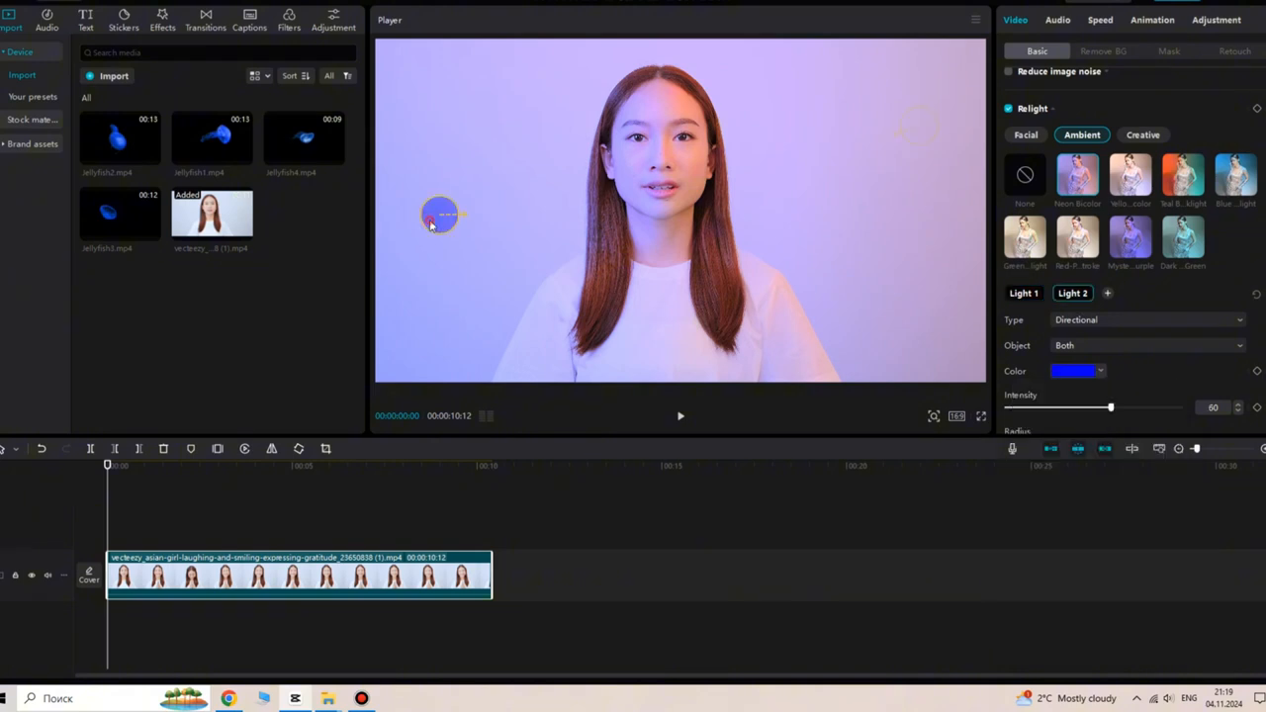
pyautogui.click(1074, 375)
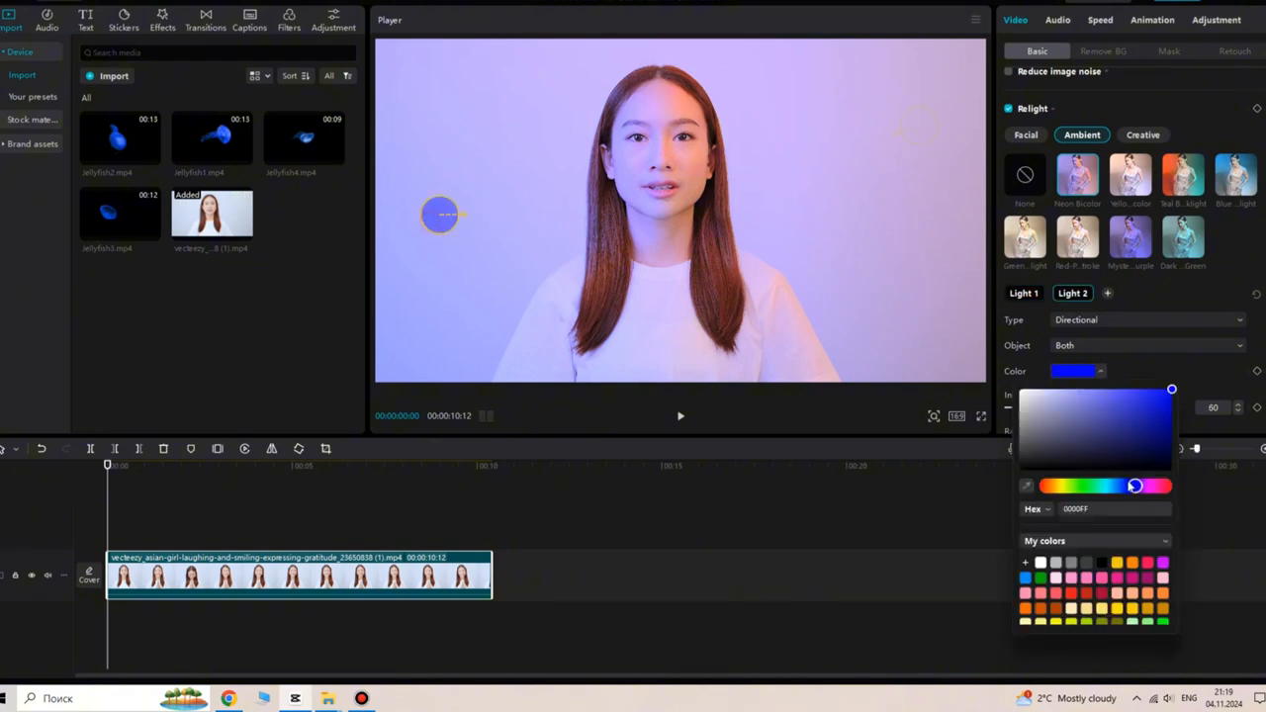
pyautogui.click(1200, 501)
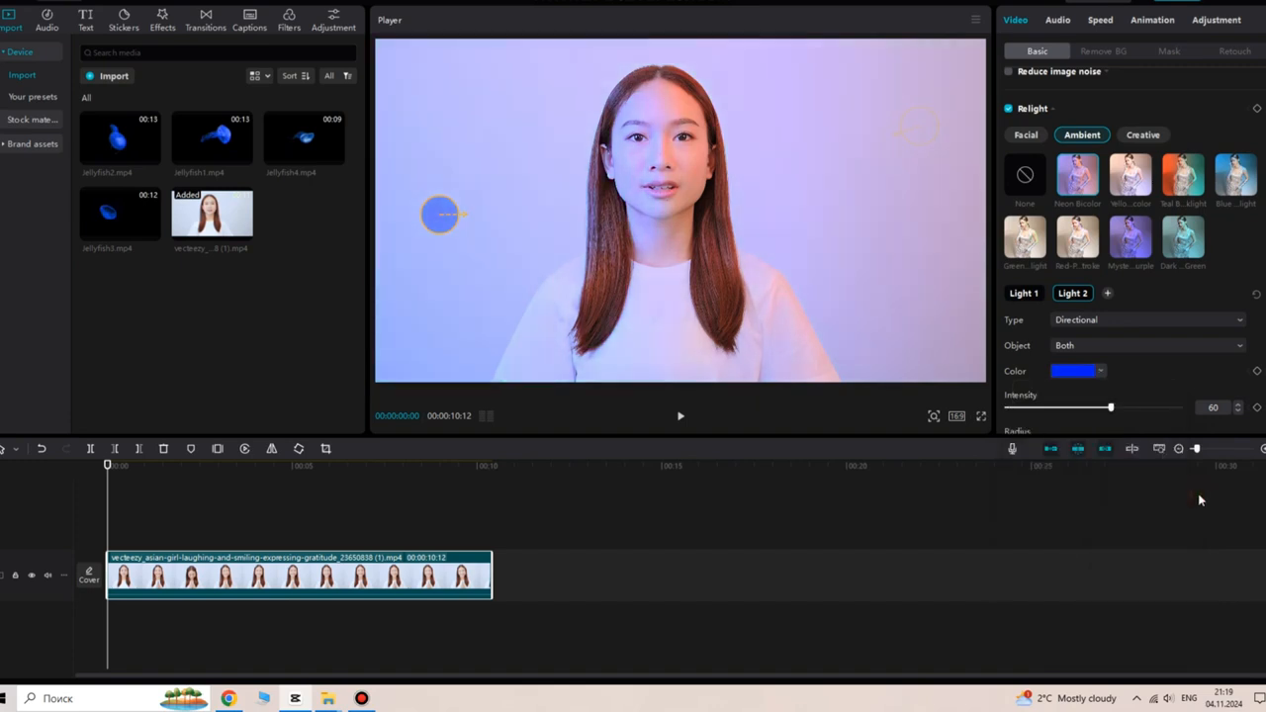
# - Try Light 2's intensity at 12 and undo the change
pyautogui.scroll(-3, 1129, 396)
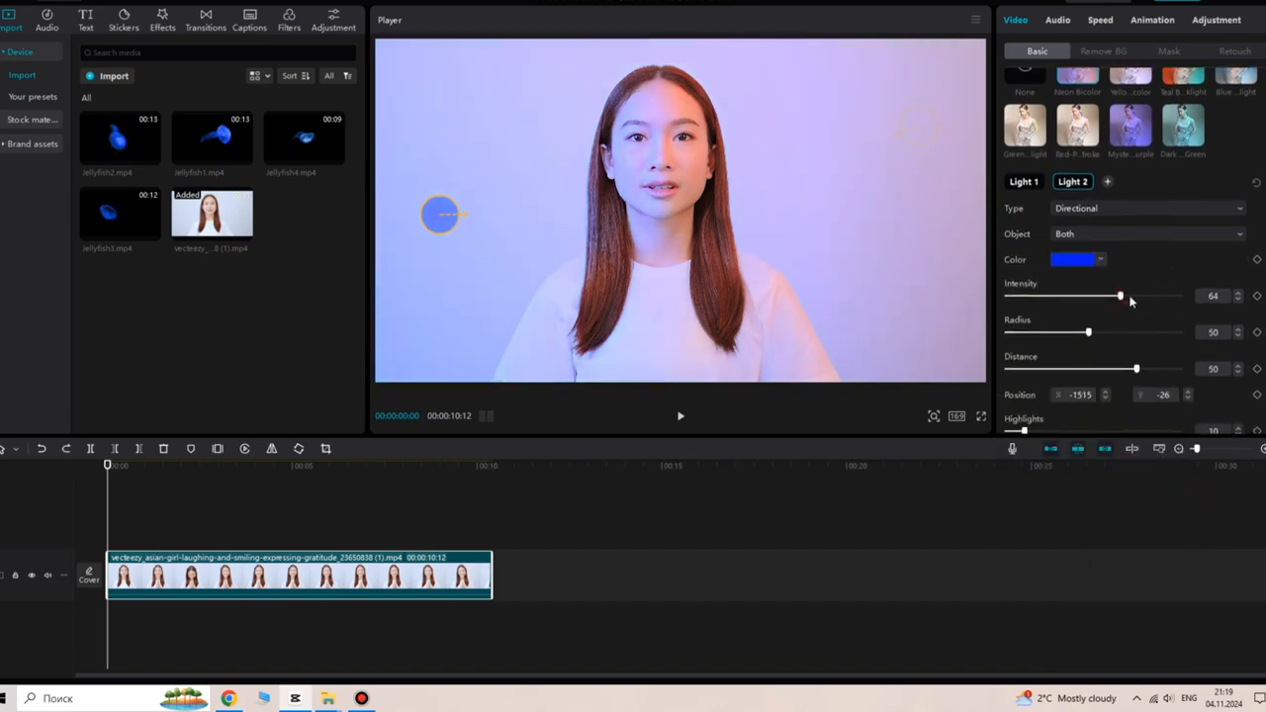
pyautogui.moveTo(1123, 297); pyautogui.dragTo(1027, 299)
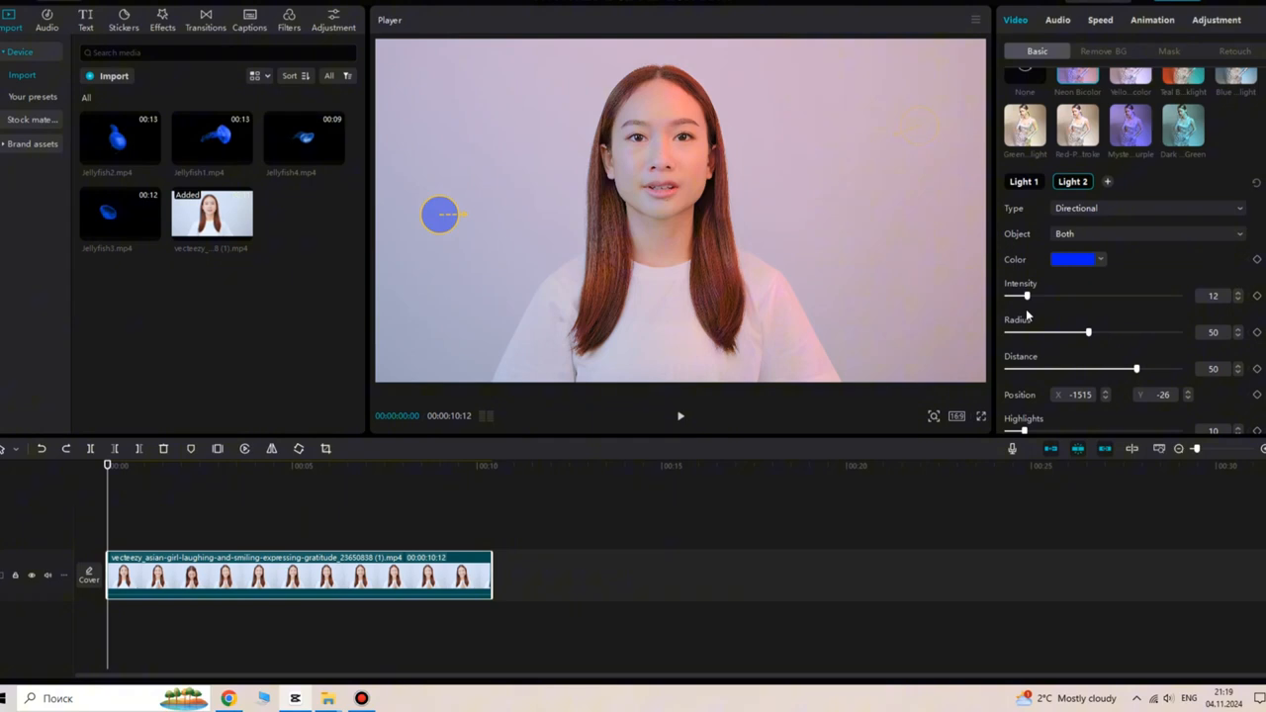
pyautogui.hotkey('ctrl', 'z')
pyautogui.scroll(1, 1091, 322)
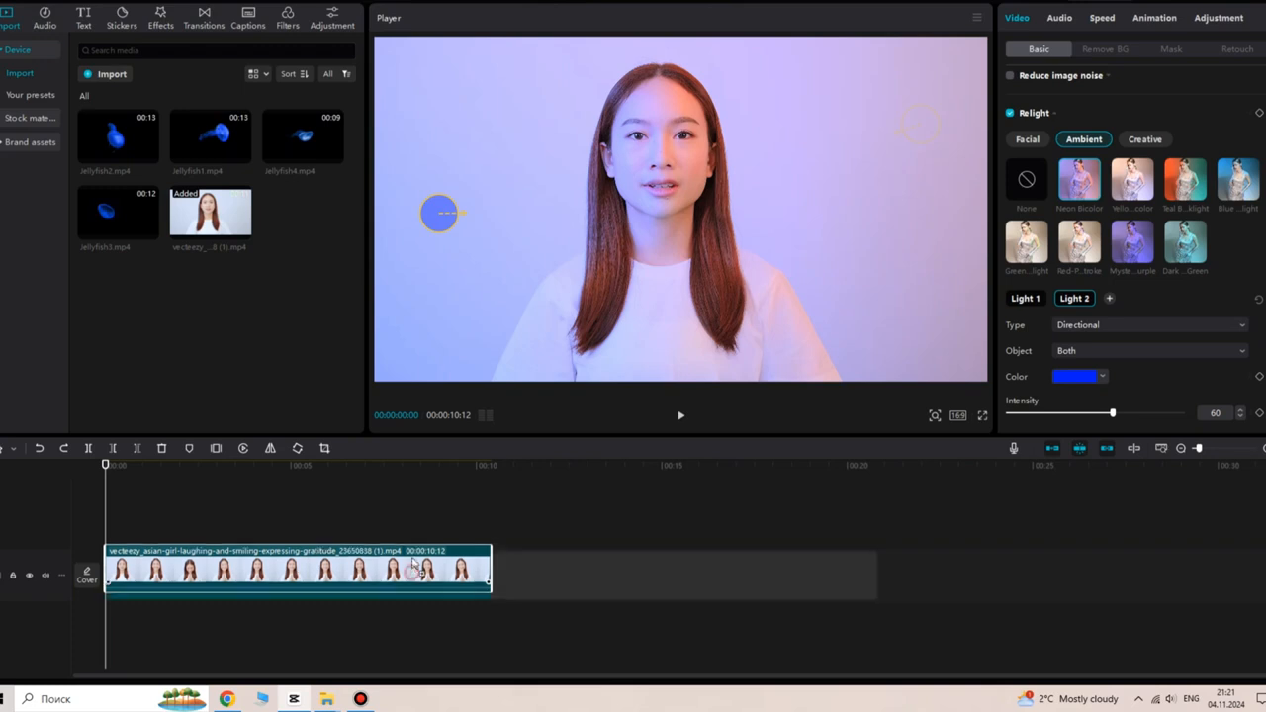
# - Place a duplicate of the woman clip on the track above and apply automatic background removal to it
pyautogui.moveTo(414, 576); pyautogui.dragTo(408, 538)
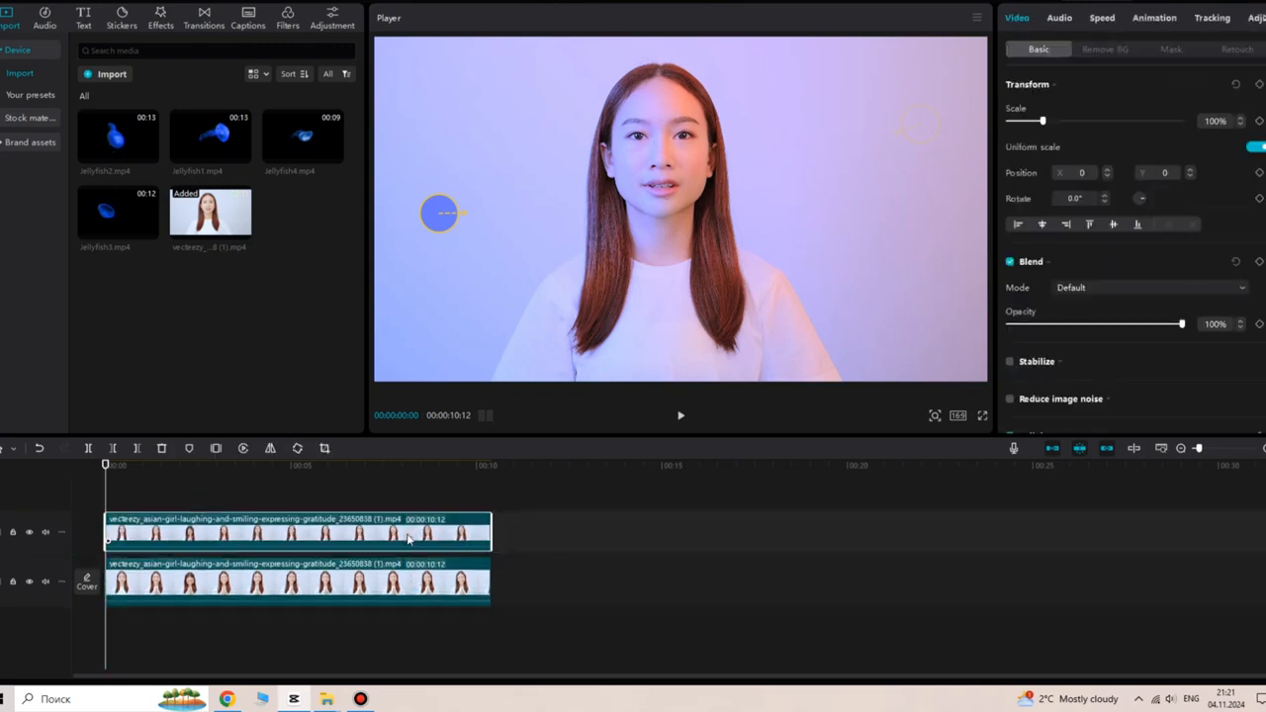
pyautogui.click(1104, 49)
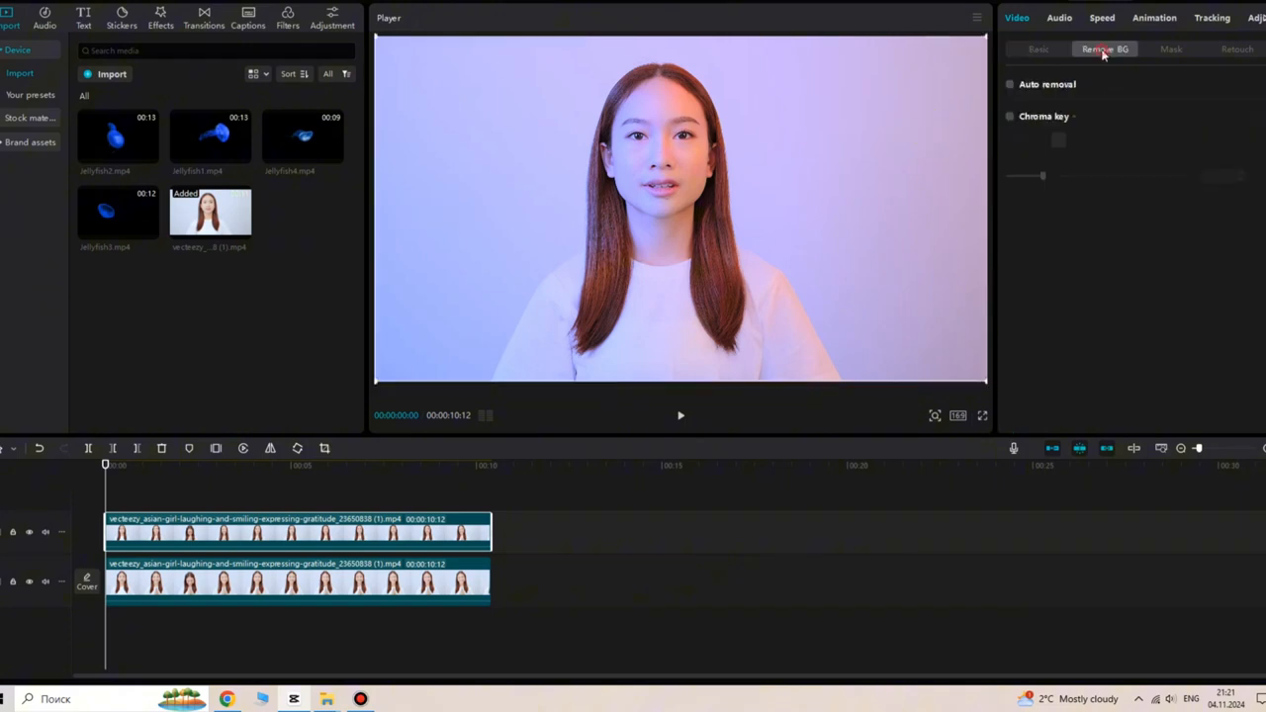
pyautogui.click(1010, 86)
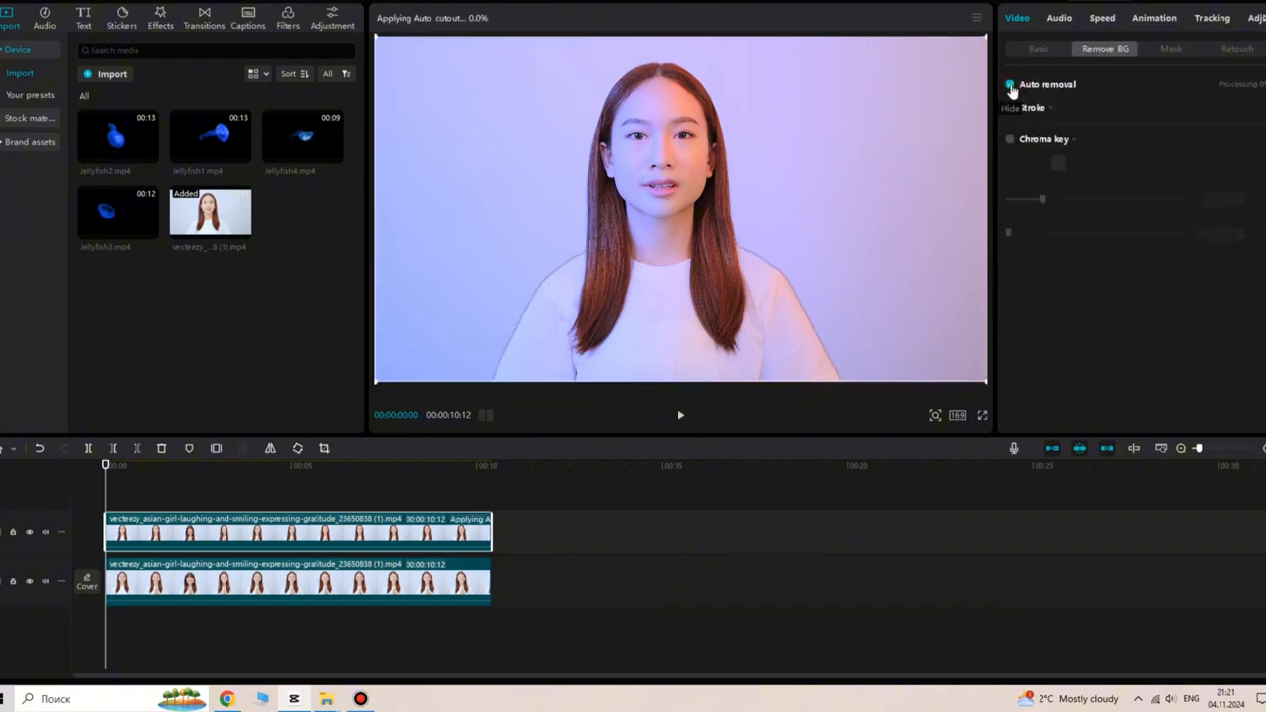
# - Darken the lower woman clip by pulling down its Luma curve
pyautogui.click(462, 584)
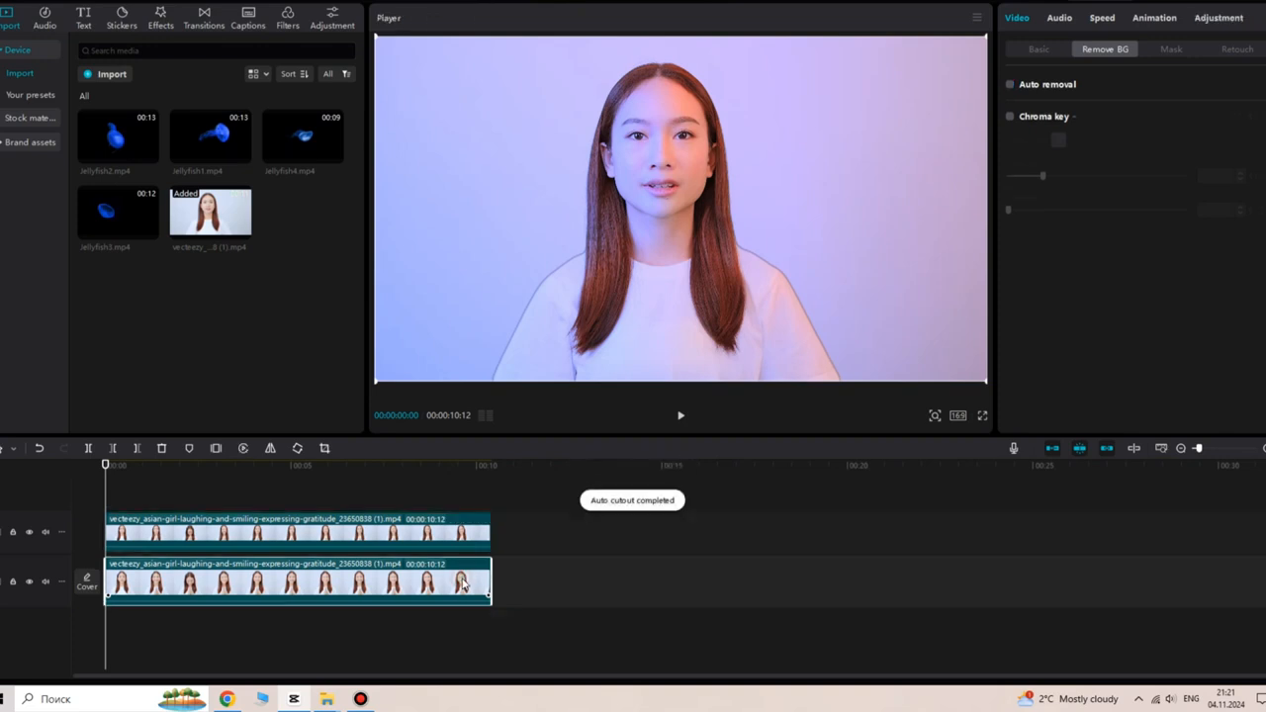
pyautogui.click(1216, 20)
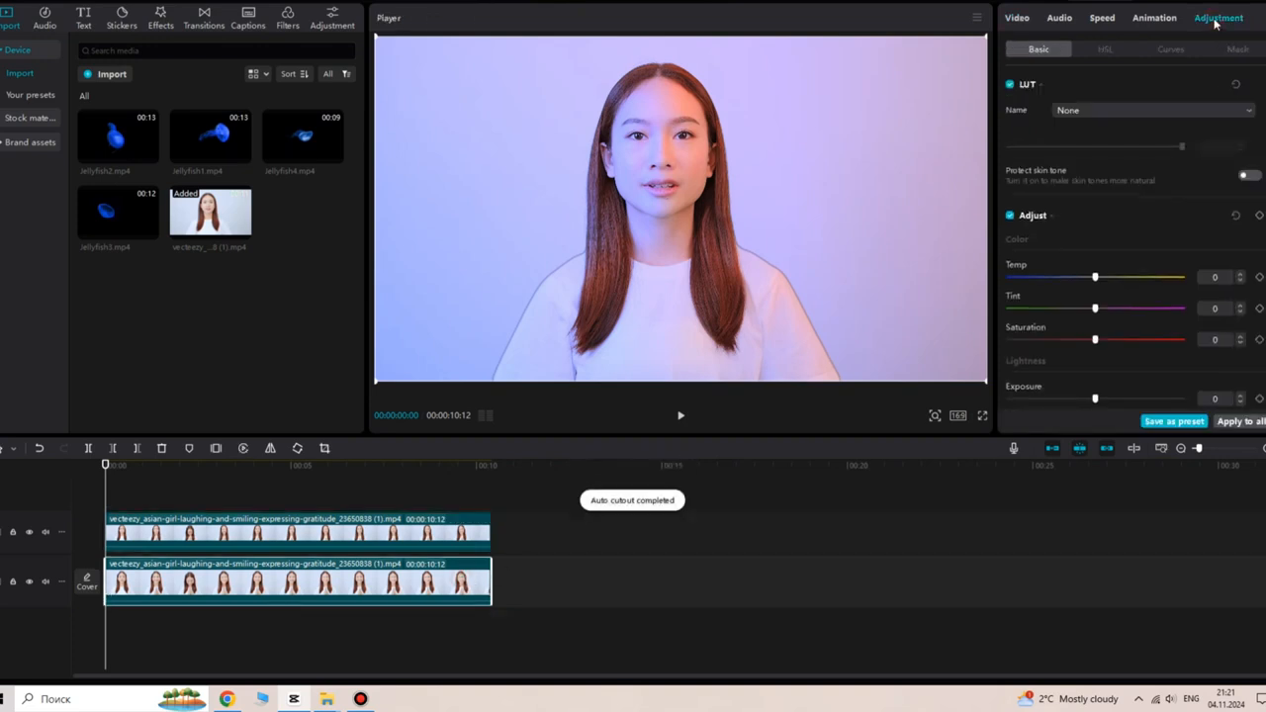
pyautogui.click(1176, 52)
pyautogui.moveTo(1139, 204); pyautogui.dragTo(1172, 251)
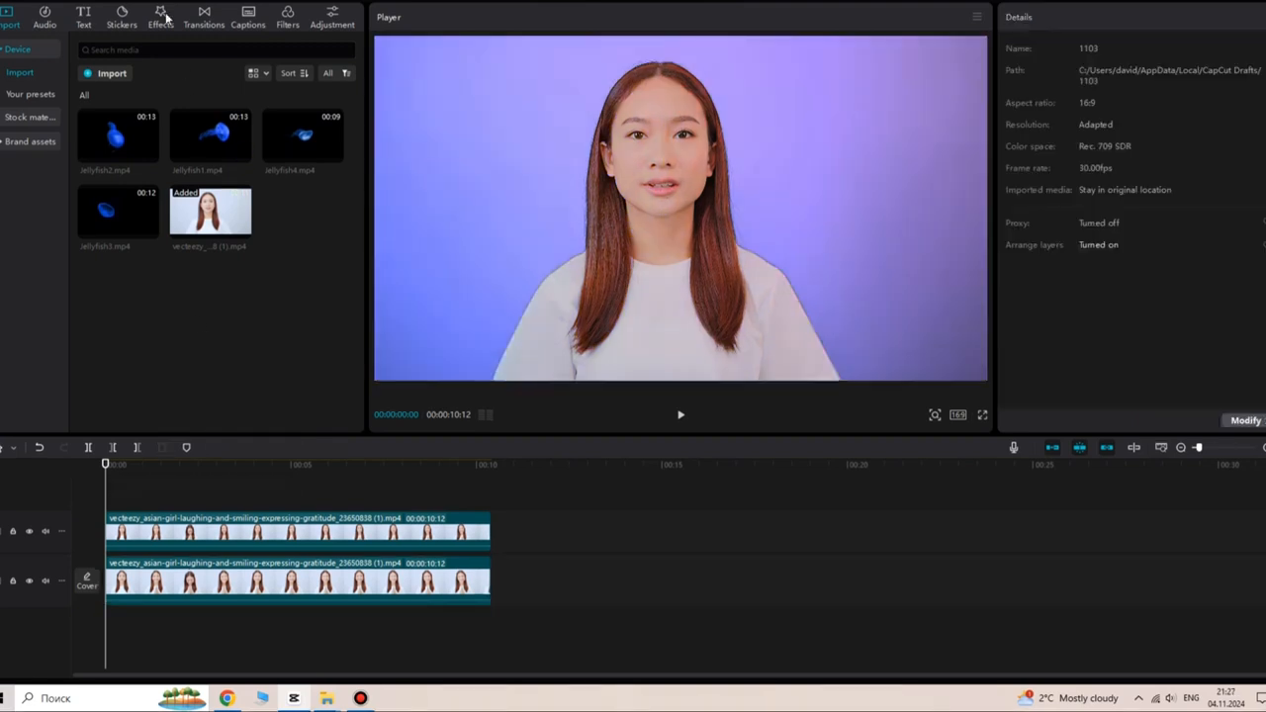
# - Add the Vignette effect over about the full clip length, on a track between the cutout and the lower woman clip
pyautogui.click(161, 17)
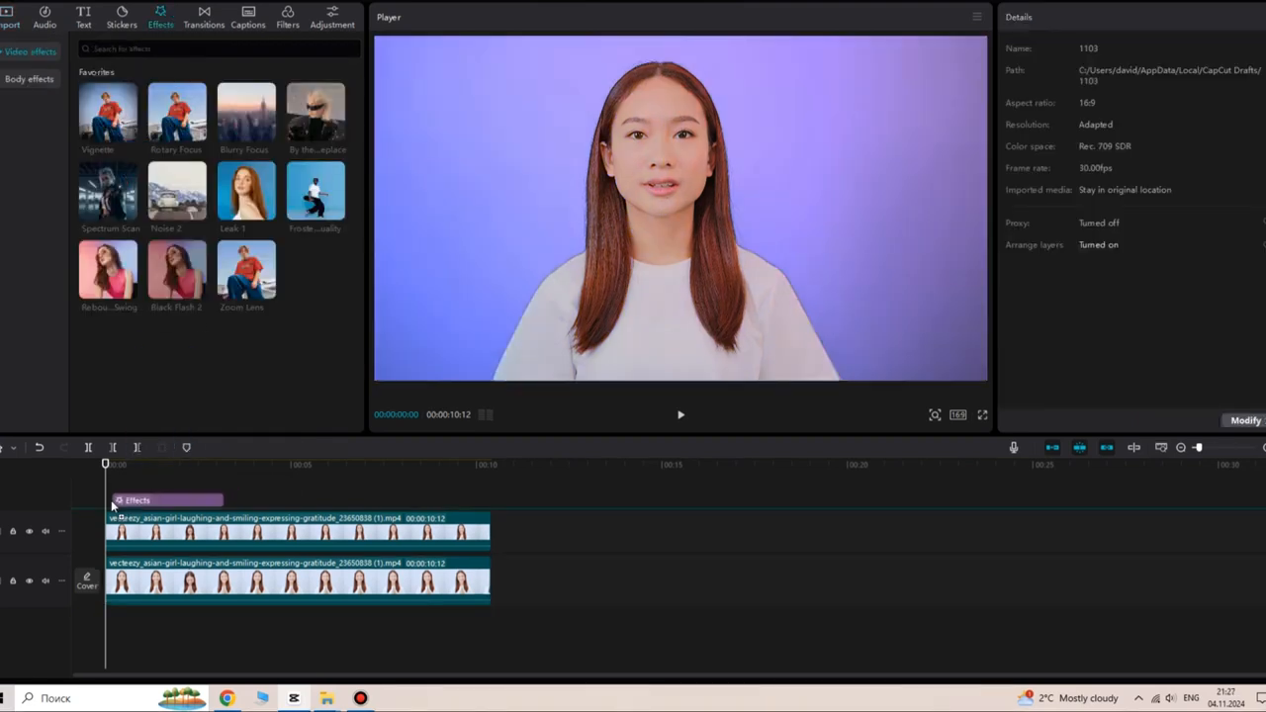
pyautogui.moveTo(111, 505); pyautogui.dragTo(492, 521)
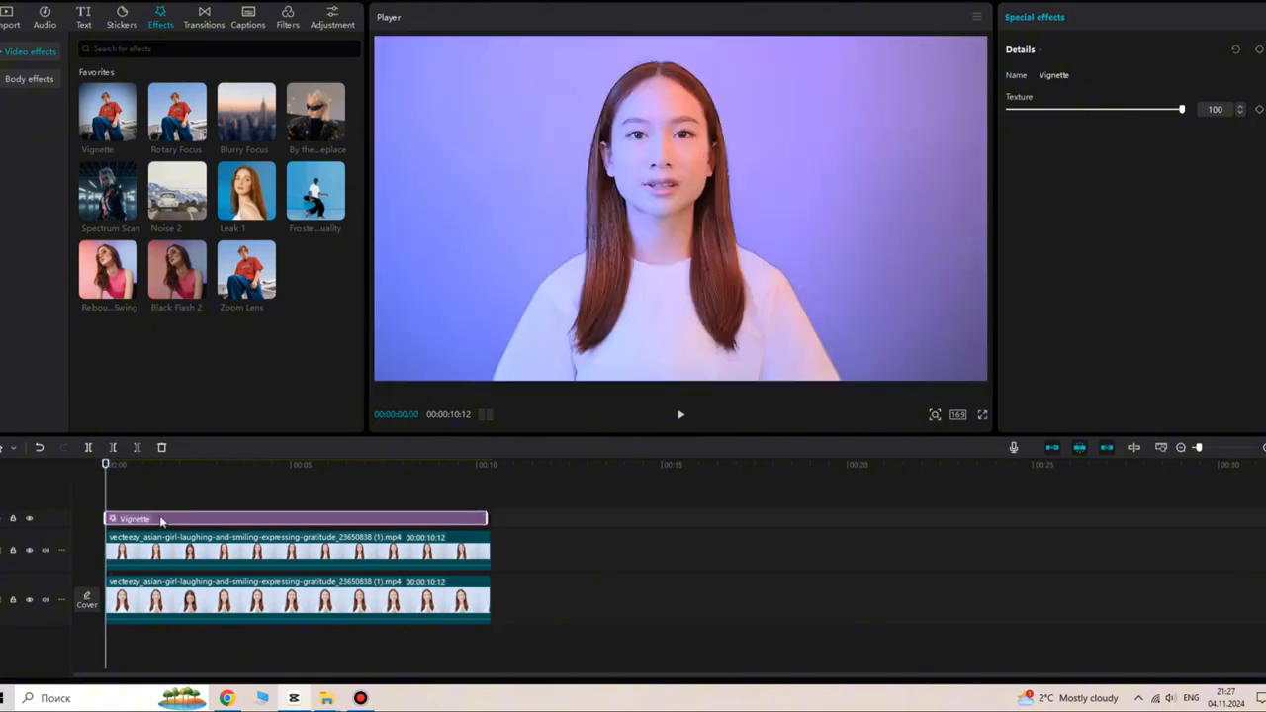
pyautogui.click(152, 467)
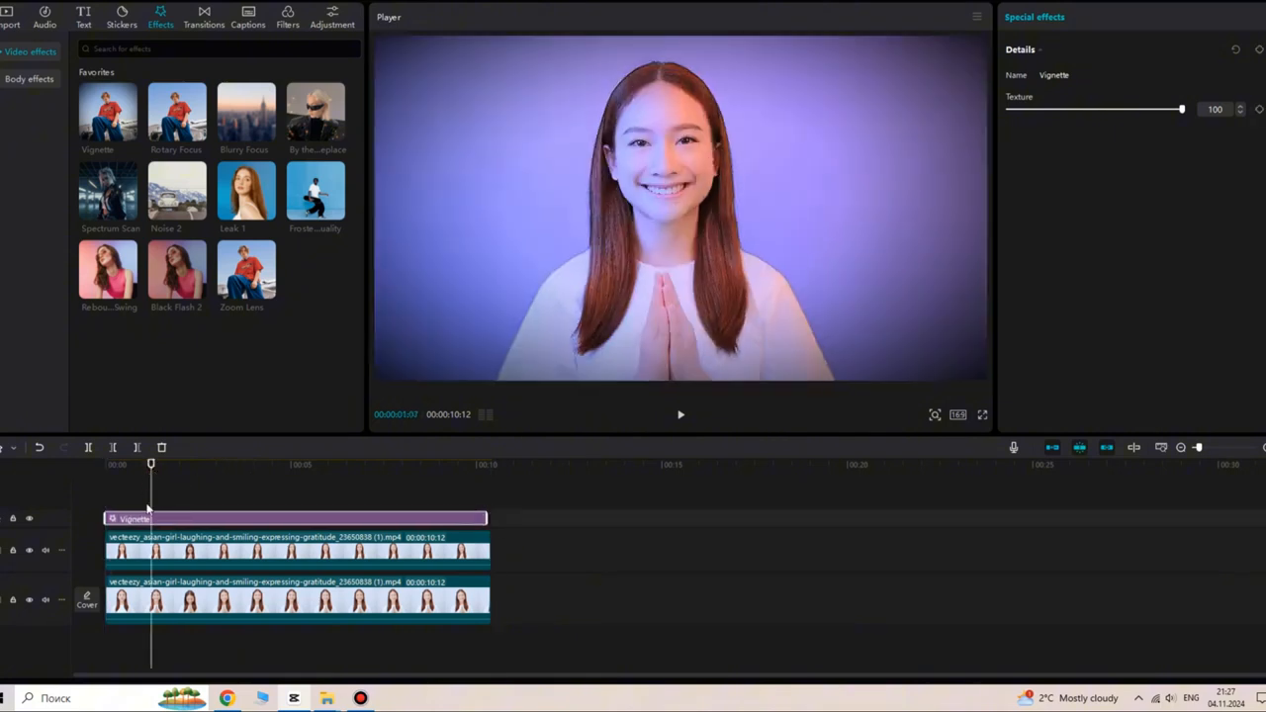
pyautogui.moveTo(154, 518); pyautogui.dragTo(170, 578)
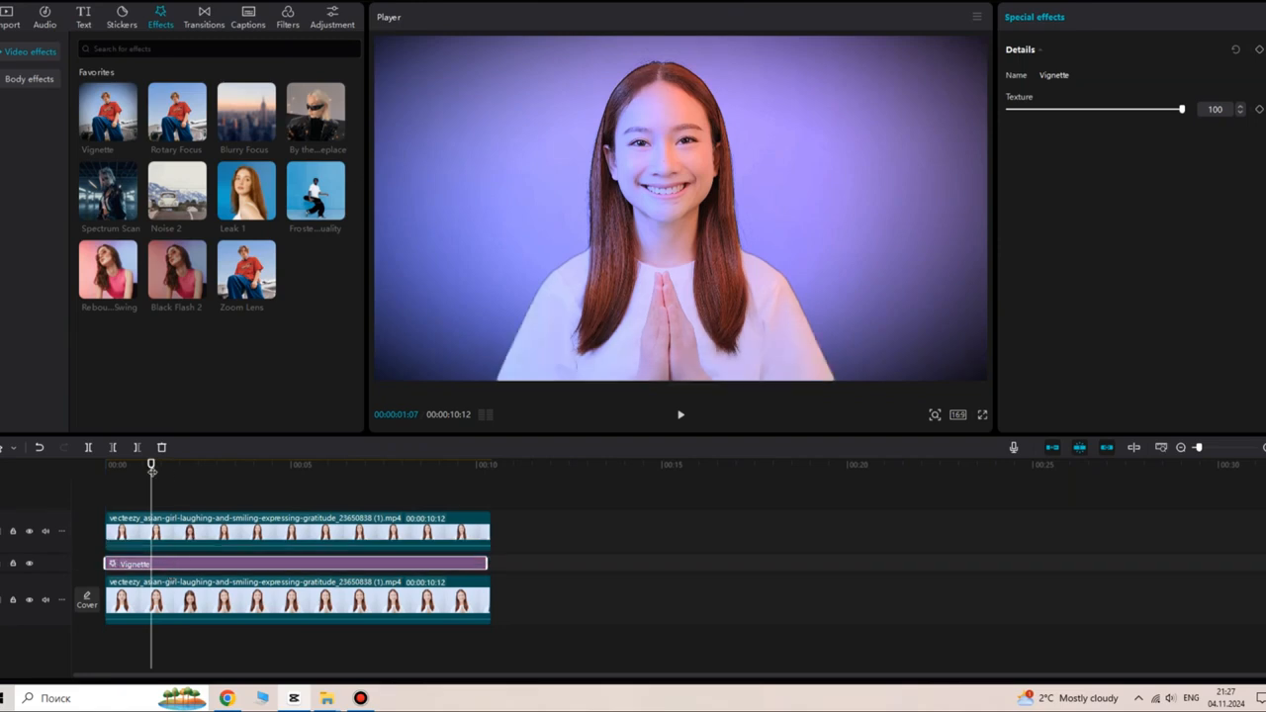
pyautogui.moveTo(151, 470); pyautogui.dragTo(105, 465)
# - Add Jellyfish2.mp4 at the timeline start on a track above the cutout and set its blend mode to Screen
pyautogui.click(10, 17)
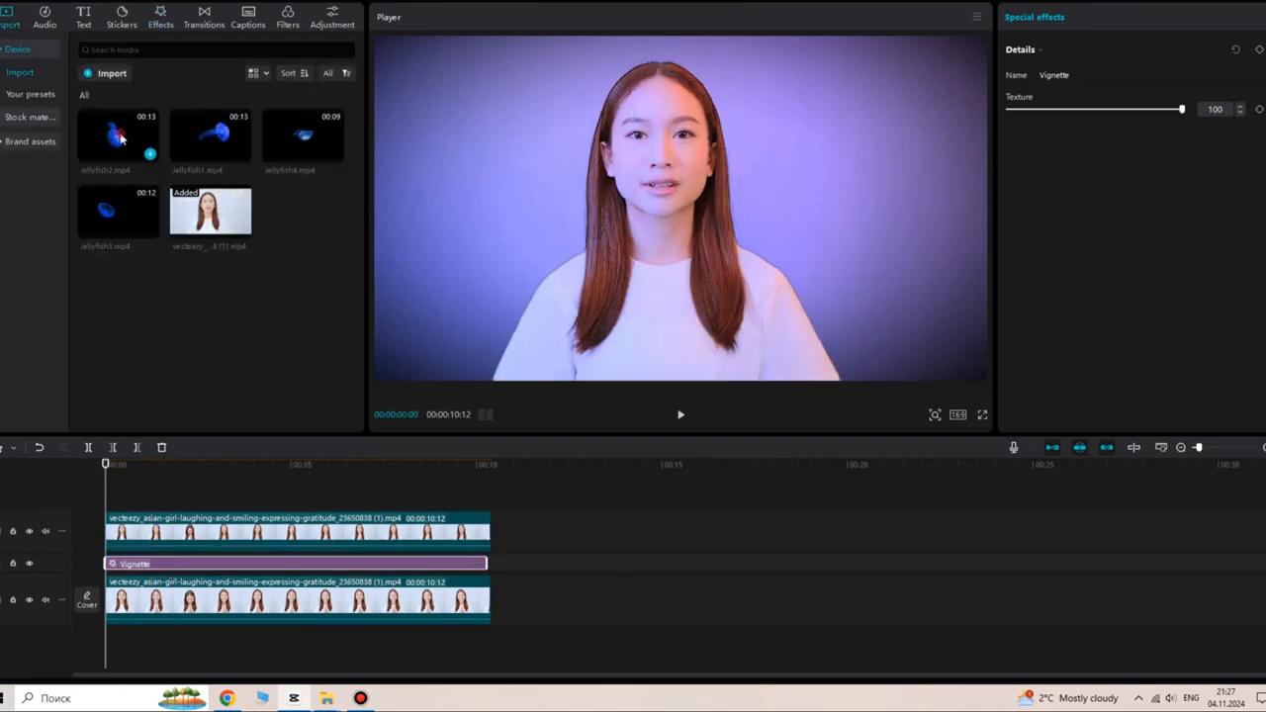
pyautogui.moveTo(118, 138); pyautogui.dragTo(113, 500)
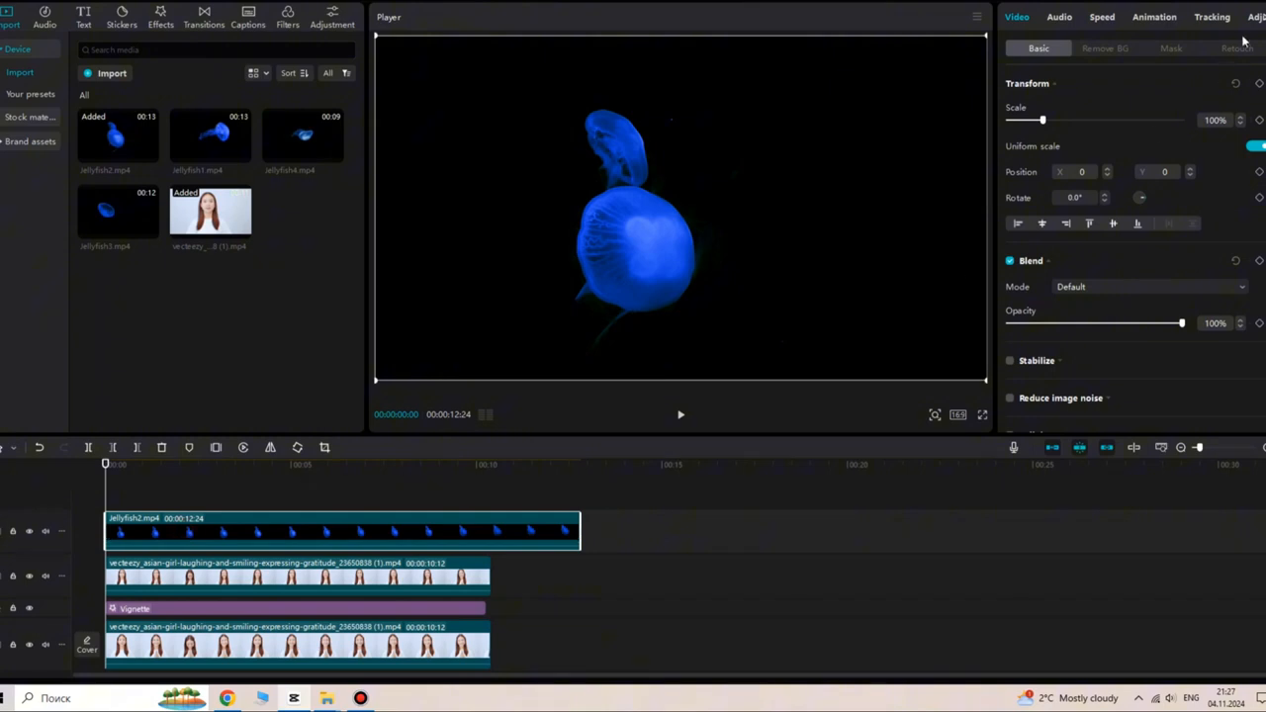
pyautogui.click(1111, 289)
pyautogui.click(1106, 350)
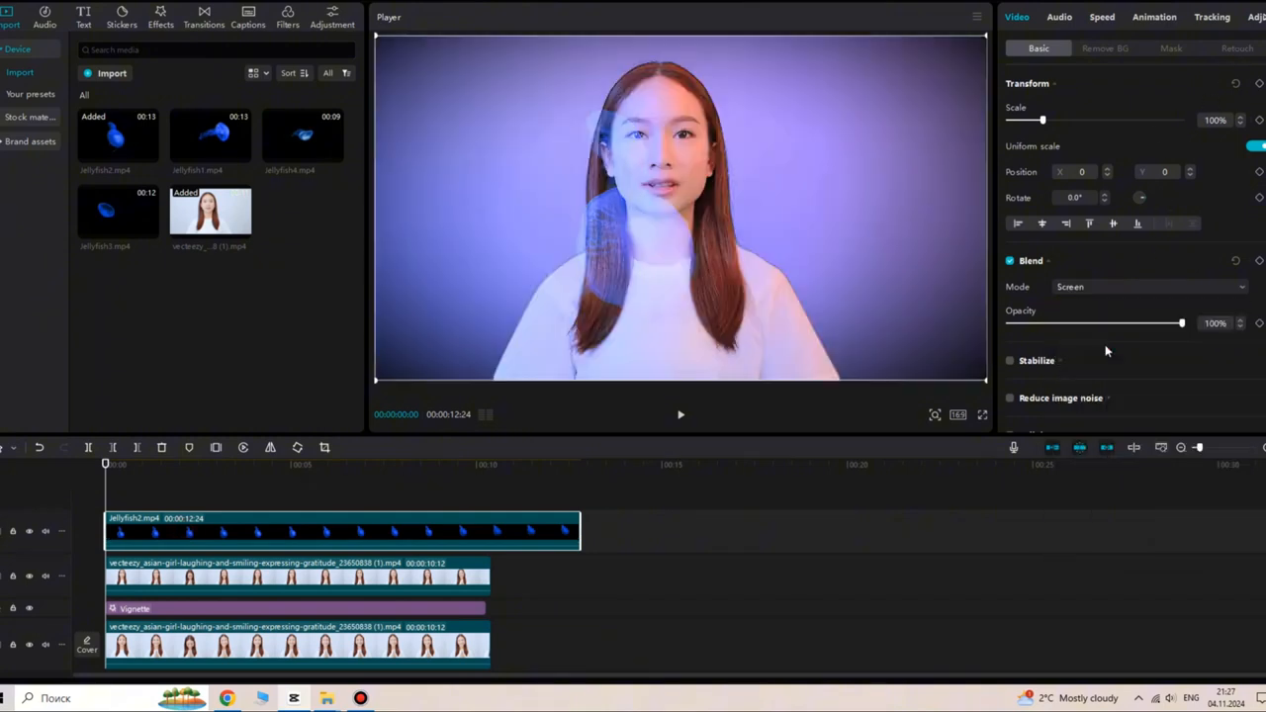
# - Scale Jellyfish2 to about 55%, place it beside the woman at about X -953, Y -427, and raise its exposure to about 41
pyautogui.moveTo(589, 253); pyautogui.dragTo(775, 294)
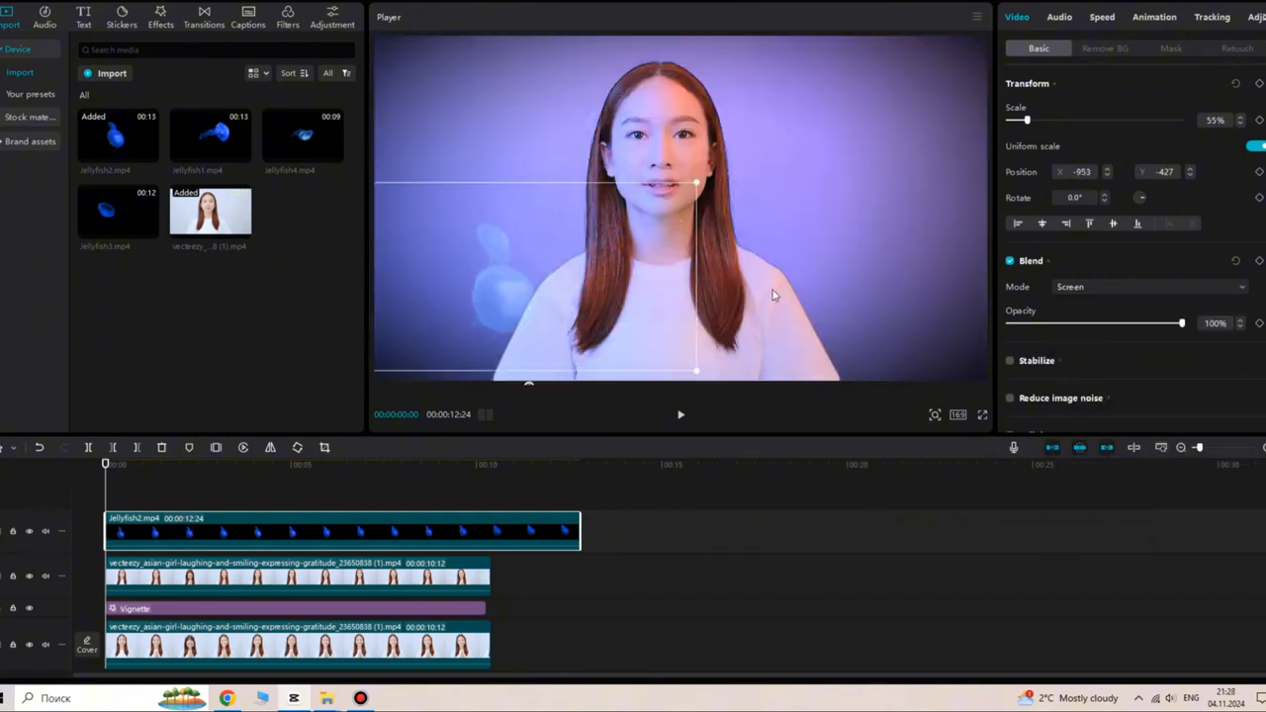
pyautogui.click(1260, 22)
pyautogui.click(1226, 18)
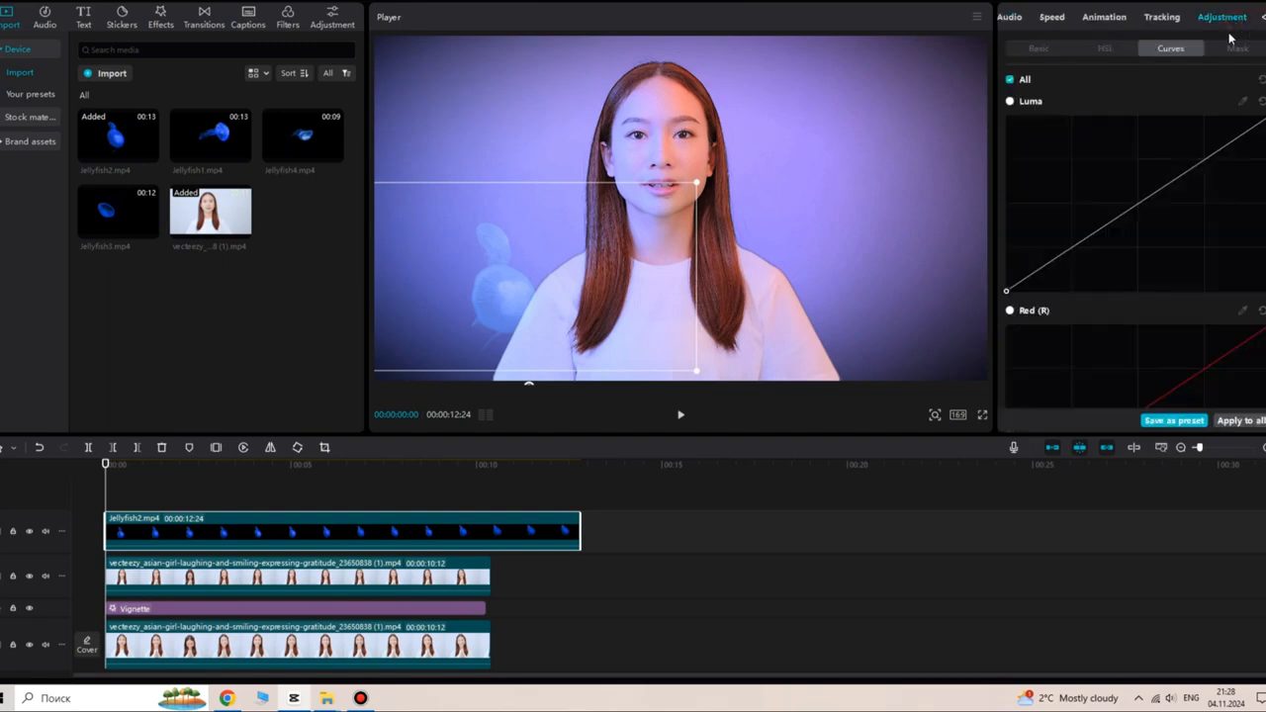
pyautogui.click(1038, 48)
pyautogui.scroll(-5, 1128, 225)
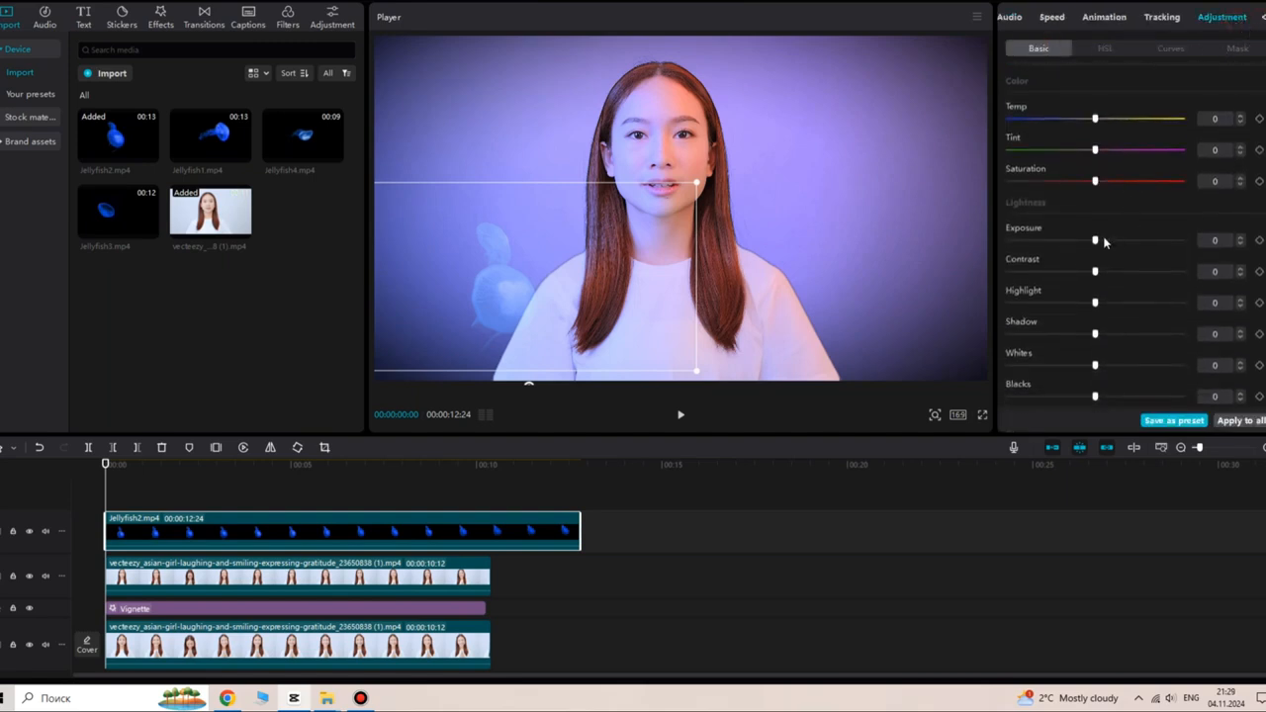
pyautogui.moveTo(1095, 240); pyautogui.dragTo(1160, 242)
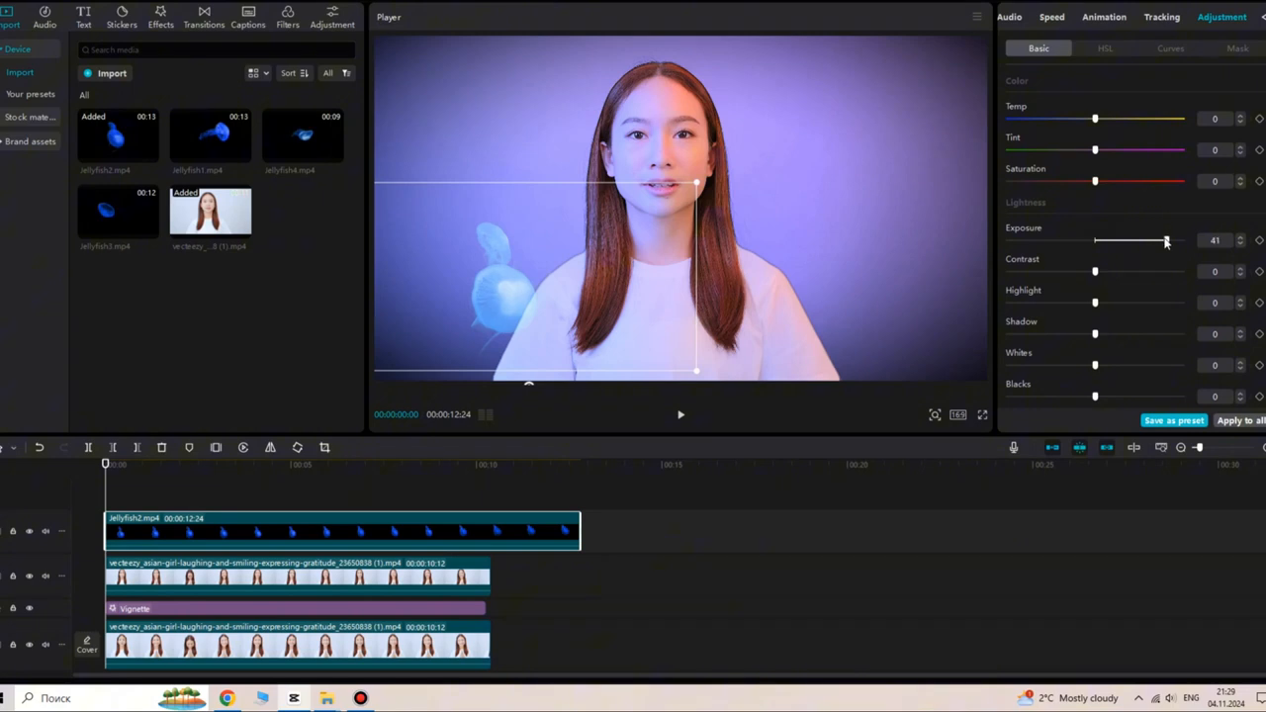
# - Move the Jellyfish2 clip beneath the cutout clip in the timeline and play the composite
pyautogui.click(398, 530)
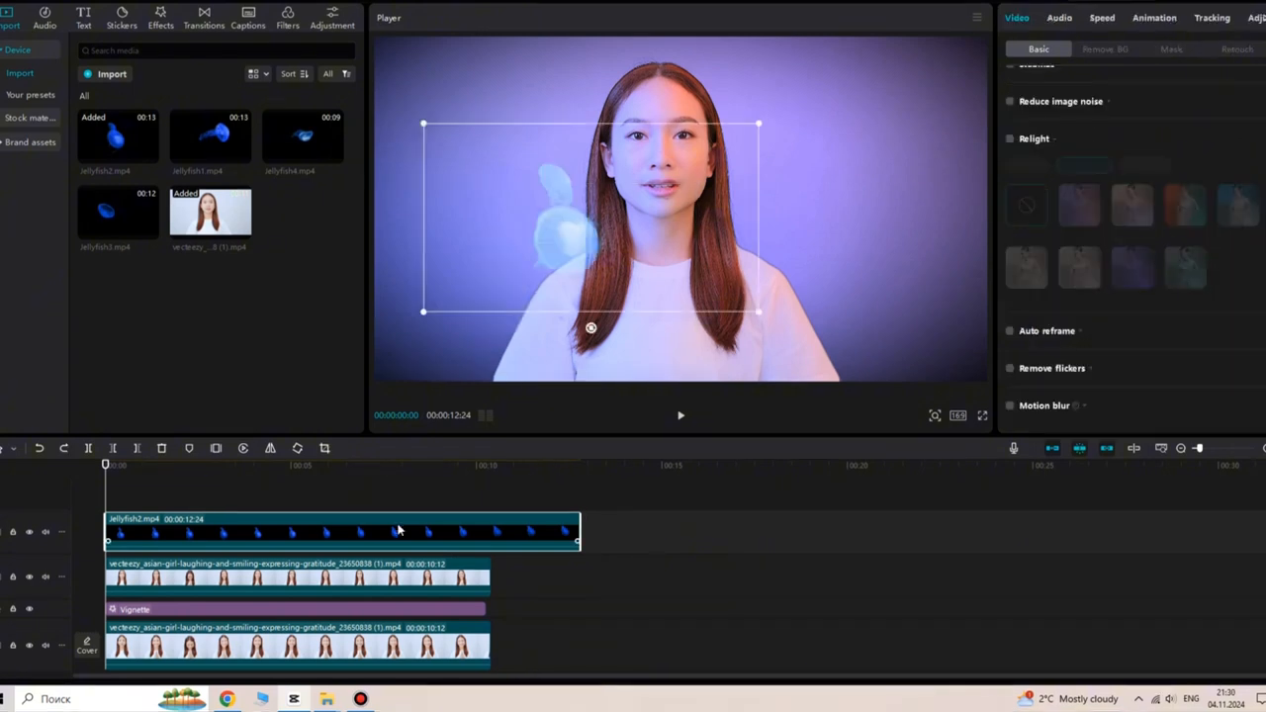
pyautogui.moveTo(398, 531); pyautogui.dragTo(373, 598)
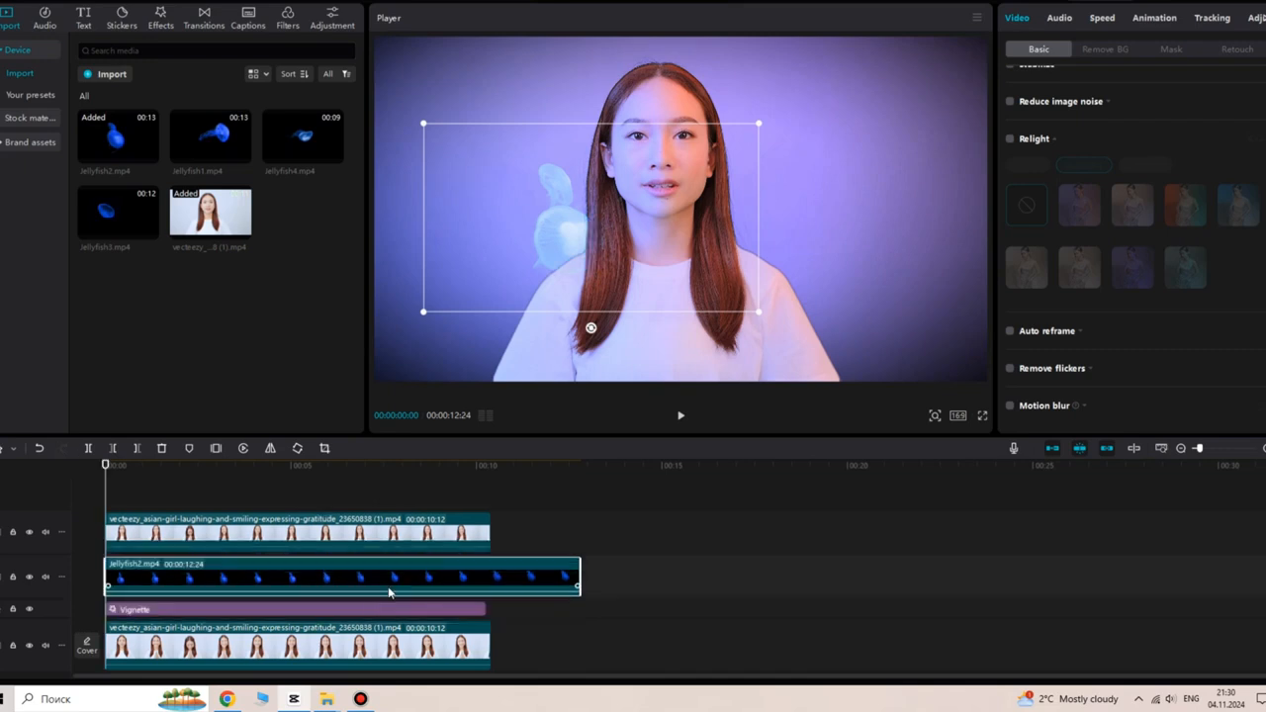
pyautogui.click(681, 416)
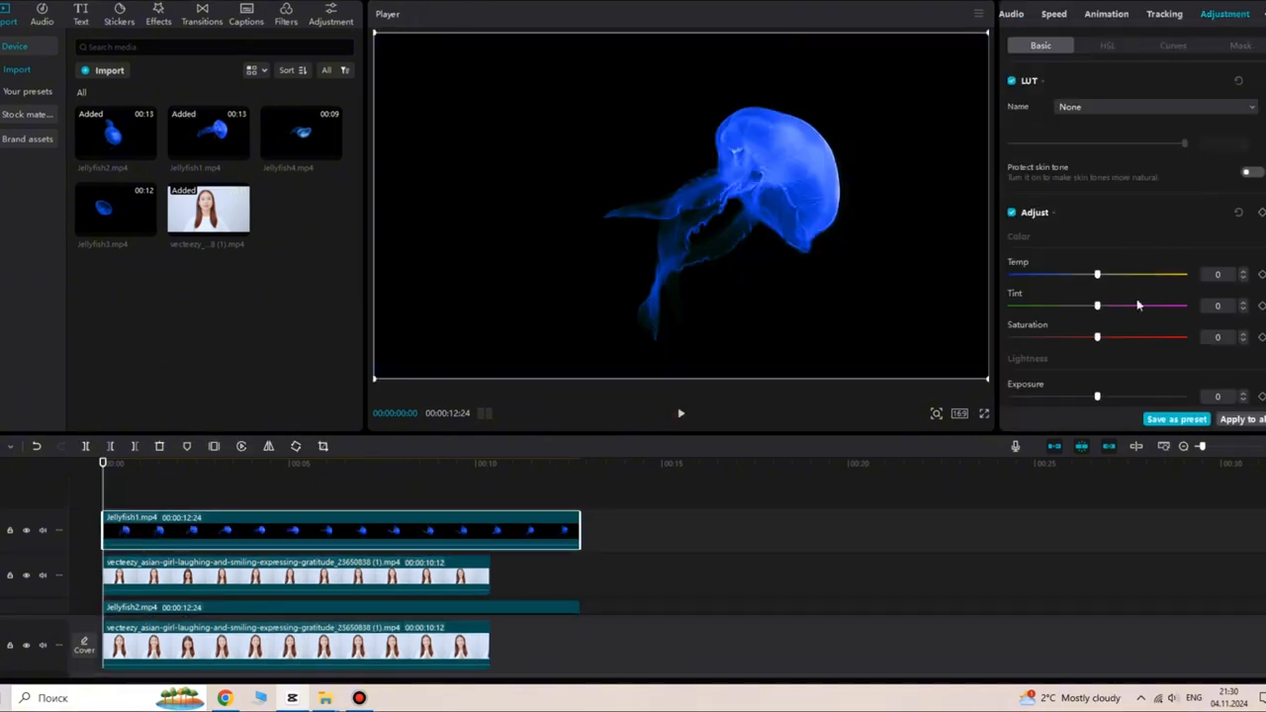
# - Raise the Jellyfish1 clip's exposure to about 40 and set its blend mode to Screen
pyautogui.scroll(-3, 1139, 306)
pyautogui.moveTo(1097, 83); pyautogui.dragTo(1168, 82)
pyautogui.scroll(1, 1169, 82)
pyautogui.scroll(1, 1227, 21)
pyautogui.click(1152, 285)
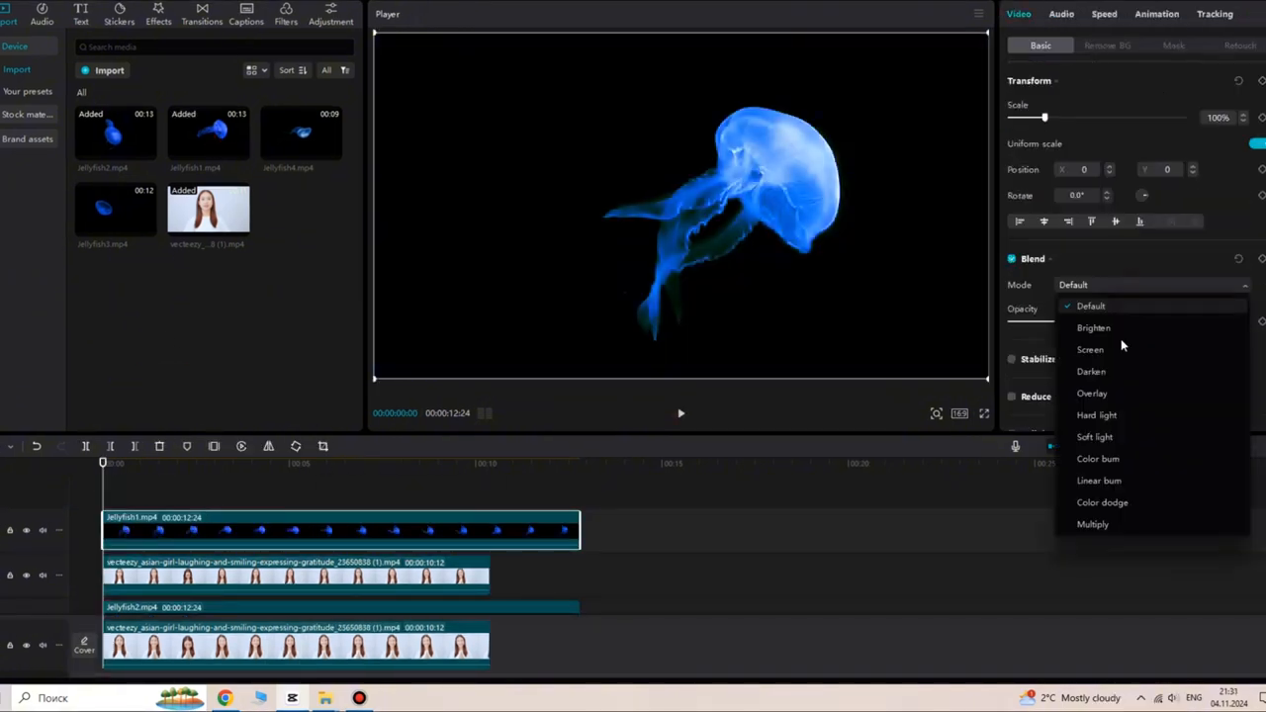
pyautogui.click(1121, 350)
# - Scale Jellyfish1 to about 57%, rotate it to about -110.6°, and place it on the other side of the woman from Jellyfish2
pyautogui.moveTo(791, 297); pyautogui.dragTo(878, 81)
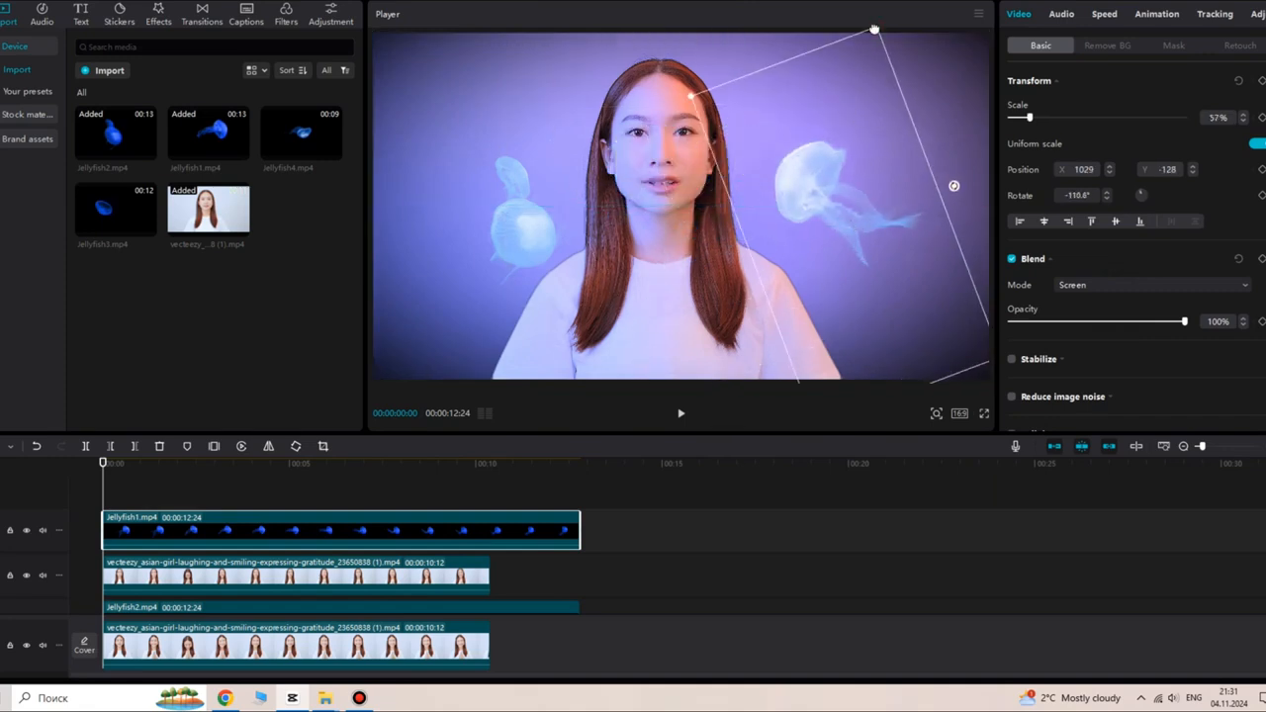
pyautogui.moveTo(875, 29); pyautogui.dragTo(878, 34)
pyautogui.click(495, 268)
# - Add Jellyfish4.mp4 at the timeline start on a new top track and set its blend mode to Screen
pyautogui.moveTo(290, 155); pyautogui.dragTo(121, 495)
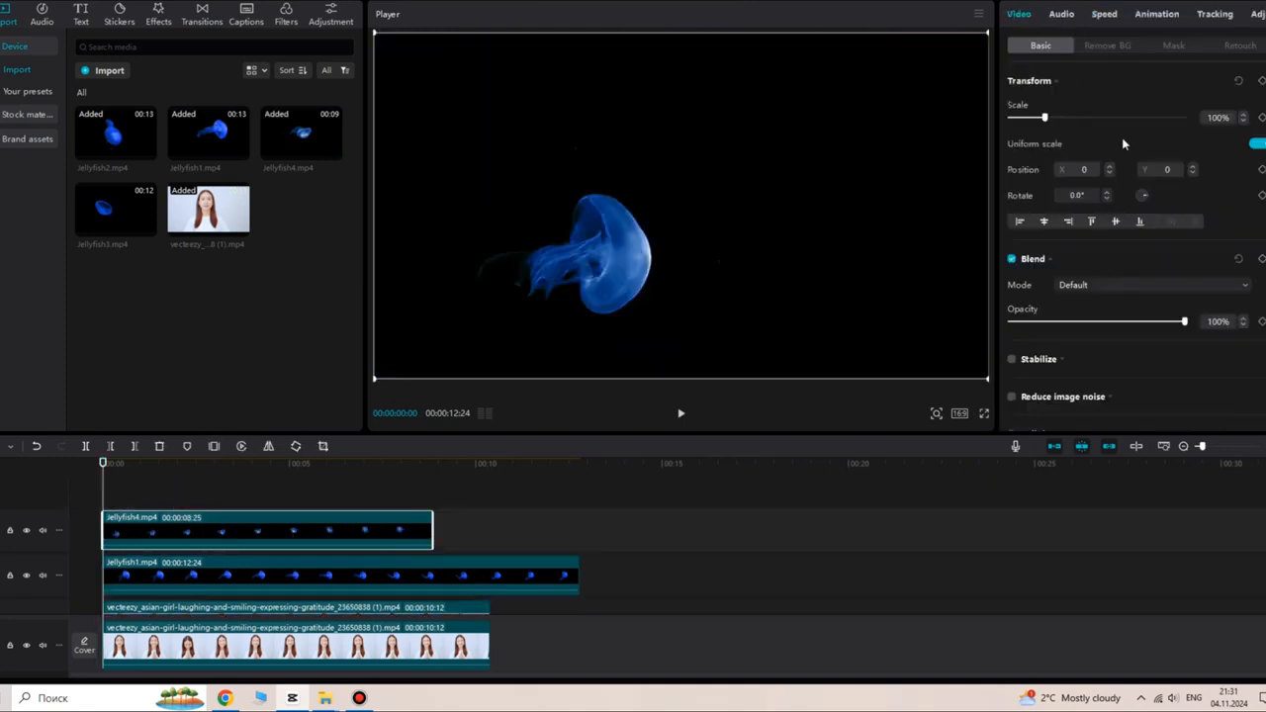
pyautogui.click(1152, 284)
pyautogui.click(1120, 350)
# - Scale Jellyfish4 to about 61%, place it near the frame's upper edge at about X -408, Y 1080, and raise its exposure
pyautogui.moveTo(614, 249); pyautogui.dragTo(486, 91)
pyautogui.moveTo(858, 220); pyautogui.dragTo(774, 161)
pyautogui.moveTo(752, 110); pyautogui.dragTo(781, 86)
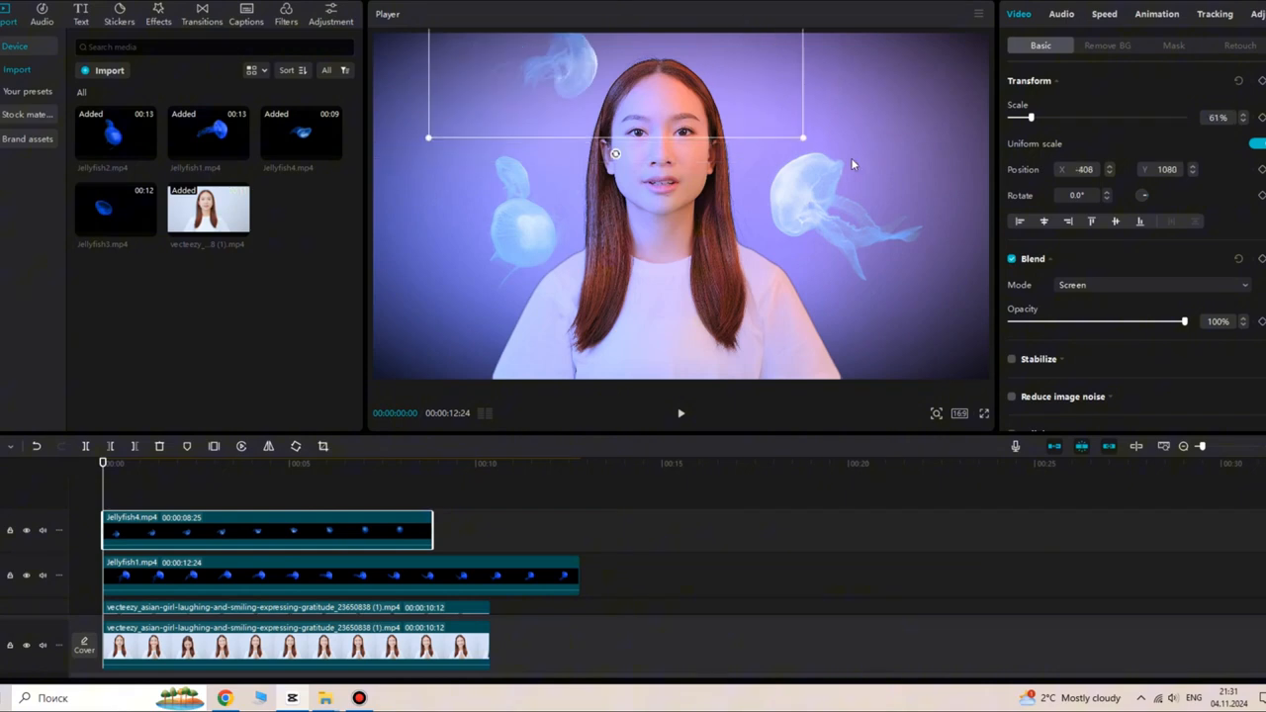
pyautogui.click(1253, 14)
pyautogui.moveTo(1097, 351); pyautogui.dragTo(1167, 352)
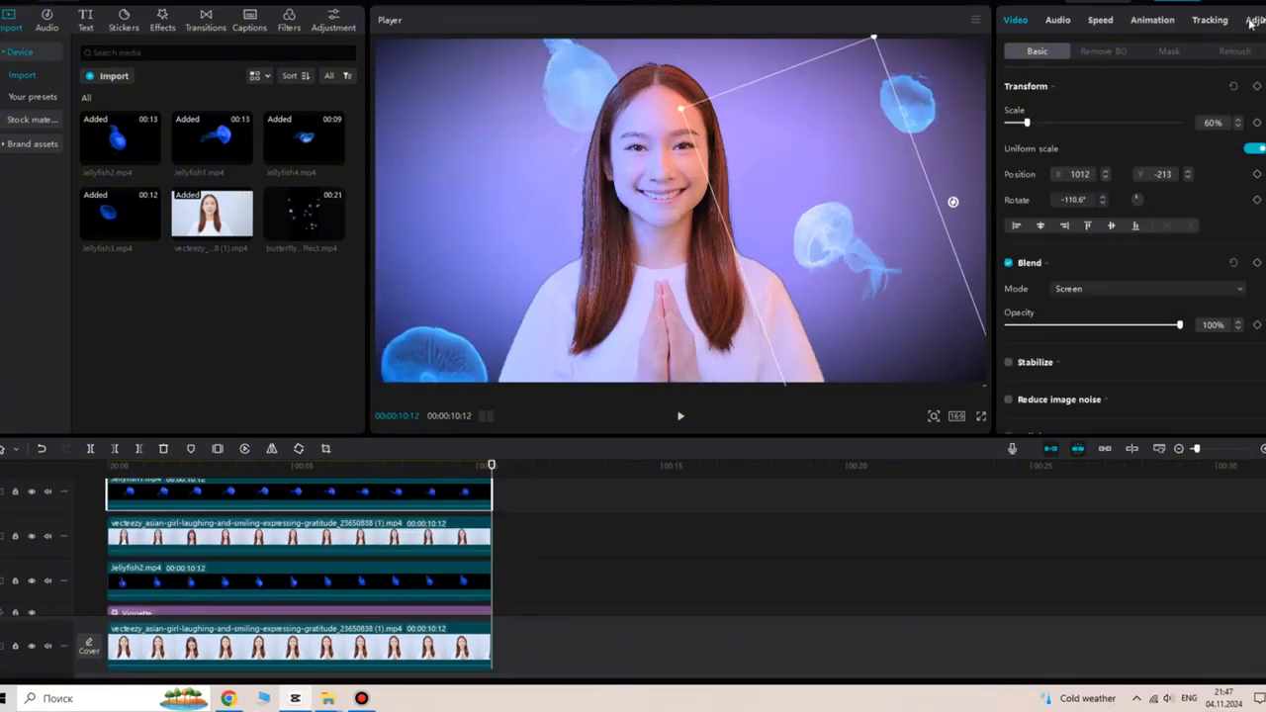
# - Set Jellyfish1's temperature to about 36 and tint to about 29, raise its red curve, and lower its green and blue curves
pyautogui.click(1252, 20)
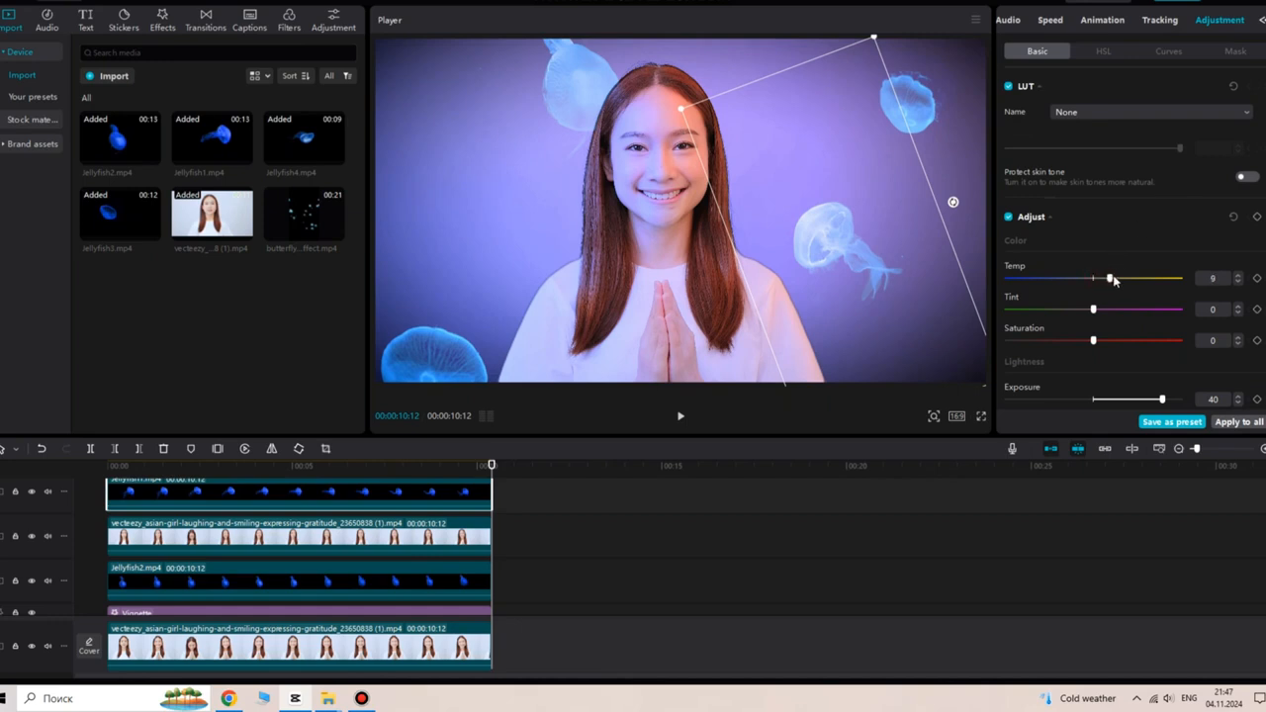
pyautogui.moveTo(1112, 280); pyautogui.dragTo(1145, 281)
pyautogui.click(1169, 51)
pyautogui.scroll(-3, 1184, 219)
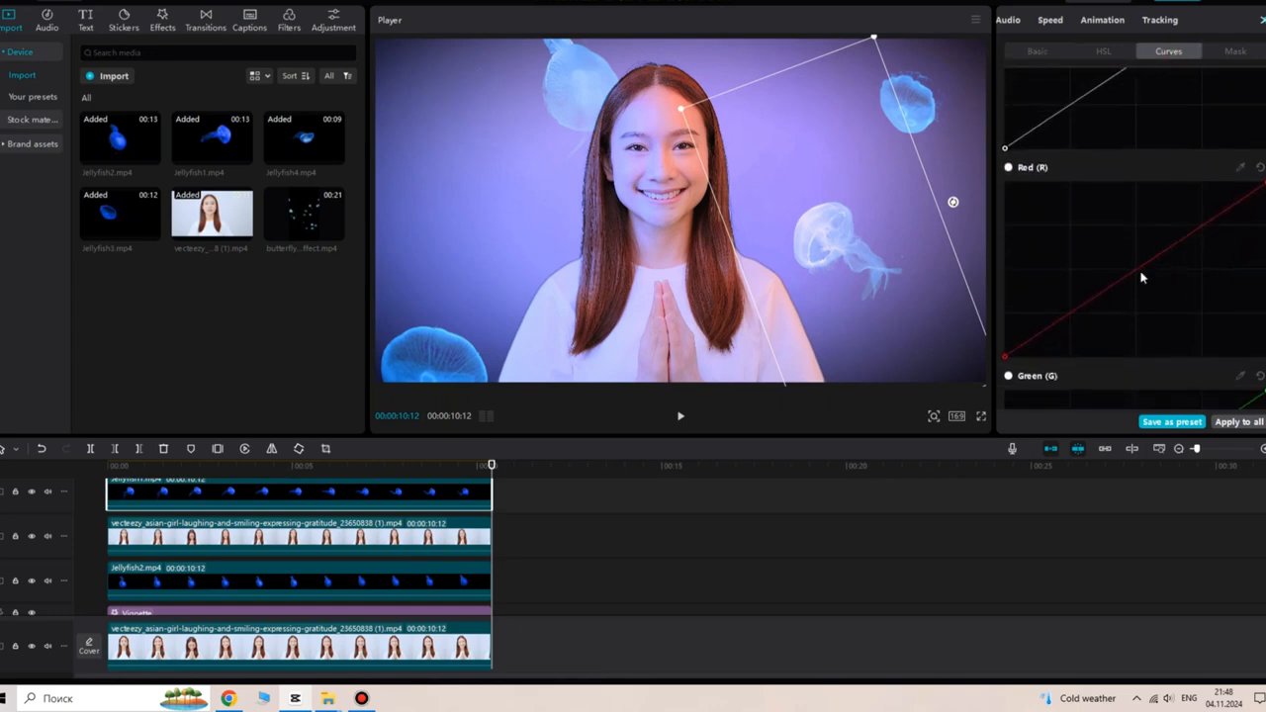
pyautogui.moveTo(1137, 271); pyautogui.dragTo(1112, 208)
pyautogui.scroll(-3, 1153, 256)
pyautogui.moveTo(1137, 268); pyautogui.dragTo(1154, 284)
pyautogui.scroll(-2, 1150, 284)
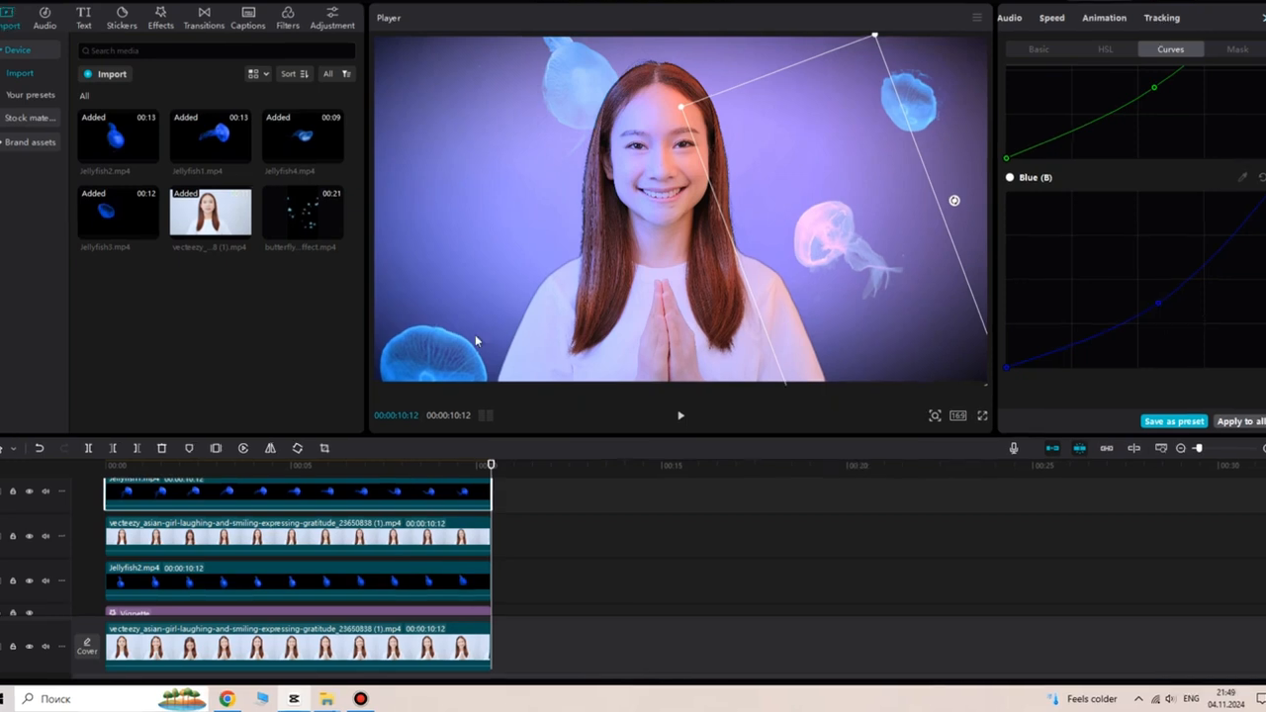
# - Set Jellyfish3's temperature and tint to 46, strongly raise its red curve, and slightly lower its green curve
pyautogui.click(908, 102)
pyautogui.scroll(3, 1114, 192)
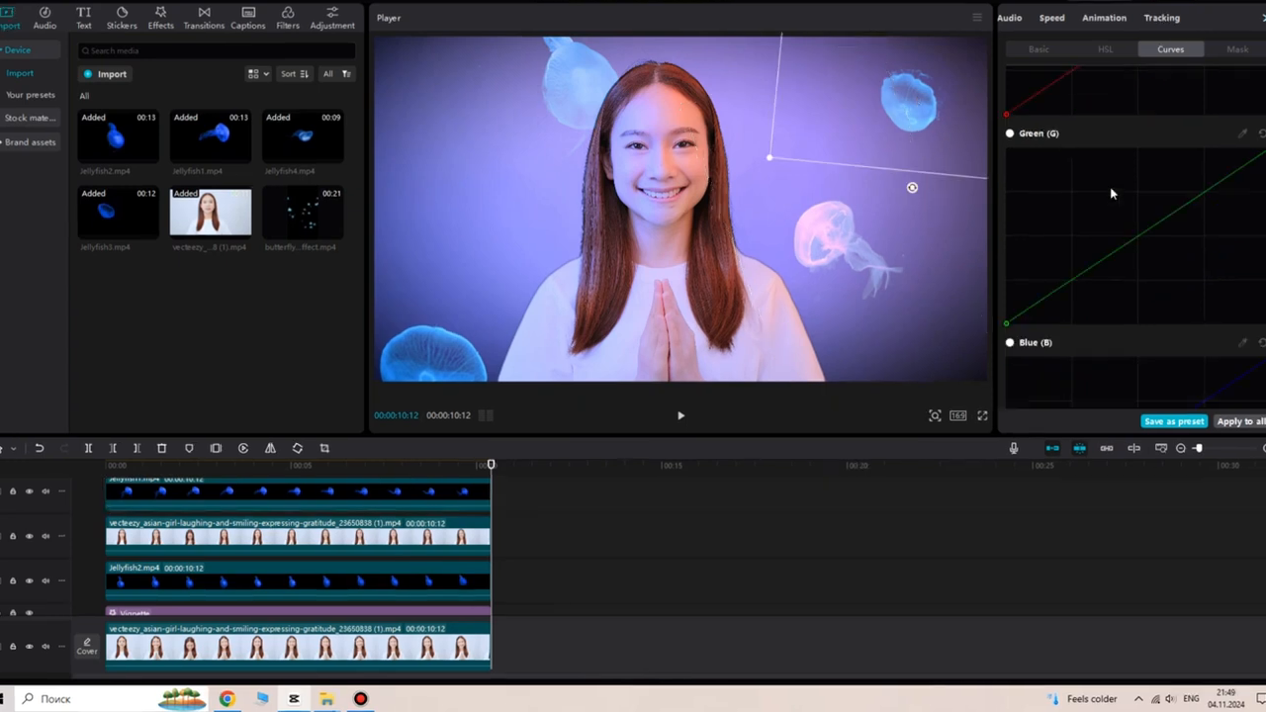
pyautogui.click(1036, 51)
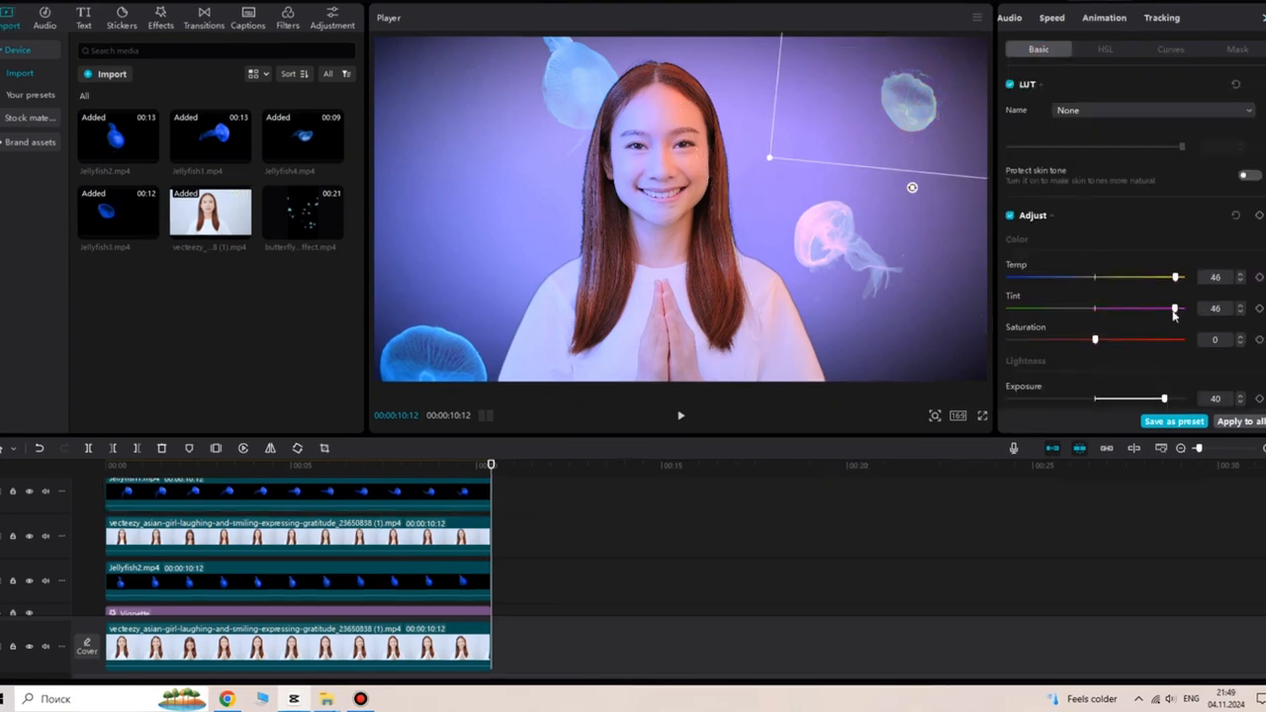
pyautogui.click(1170, 48)
pyautogui.moveTo(1140, 304); pyautogui.dragTo(1102, 235)
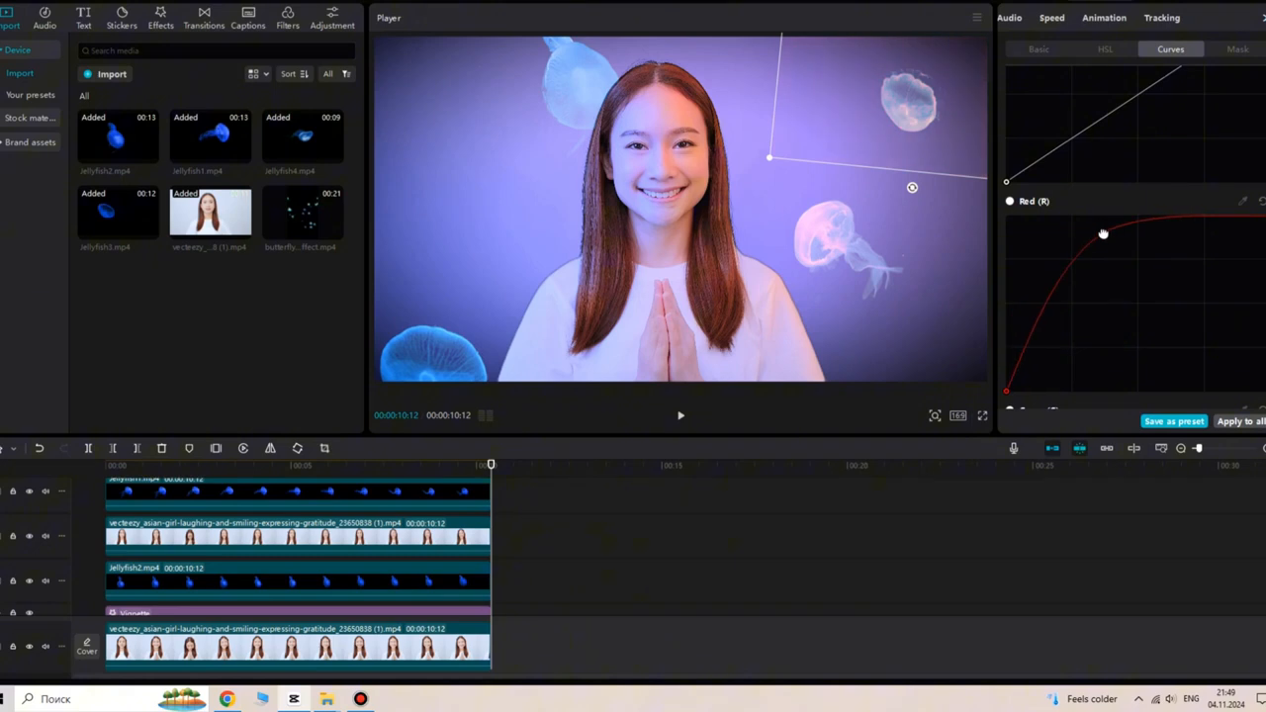
pyautogui.scroll(-3, 1125, 291)
pyautogui.moveTo(1142, 192); pyautogui.dragTo(1154, 200)
pyautogui.scroll(-1, 1150, 349)
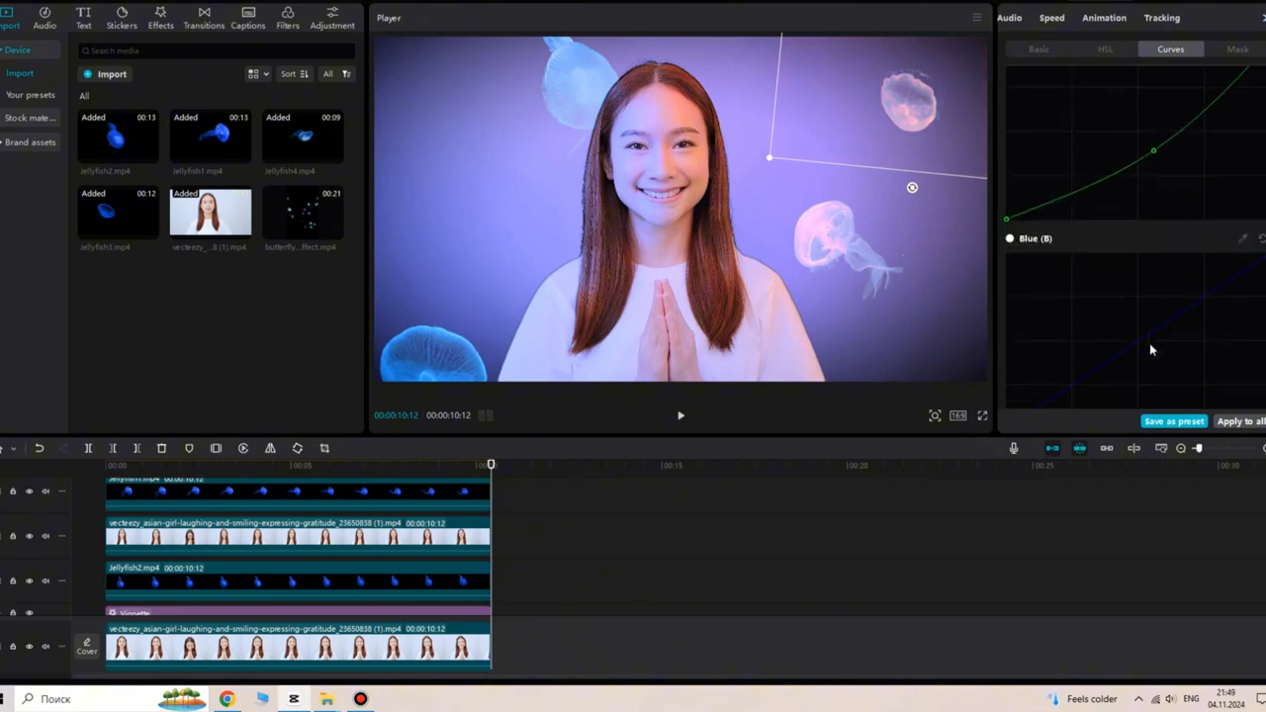
pyautogui.click(875, 263)
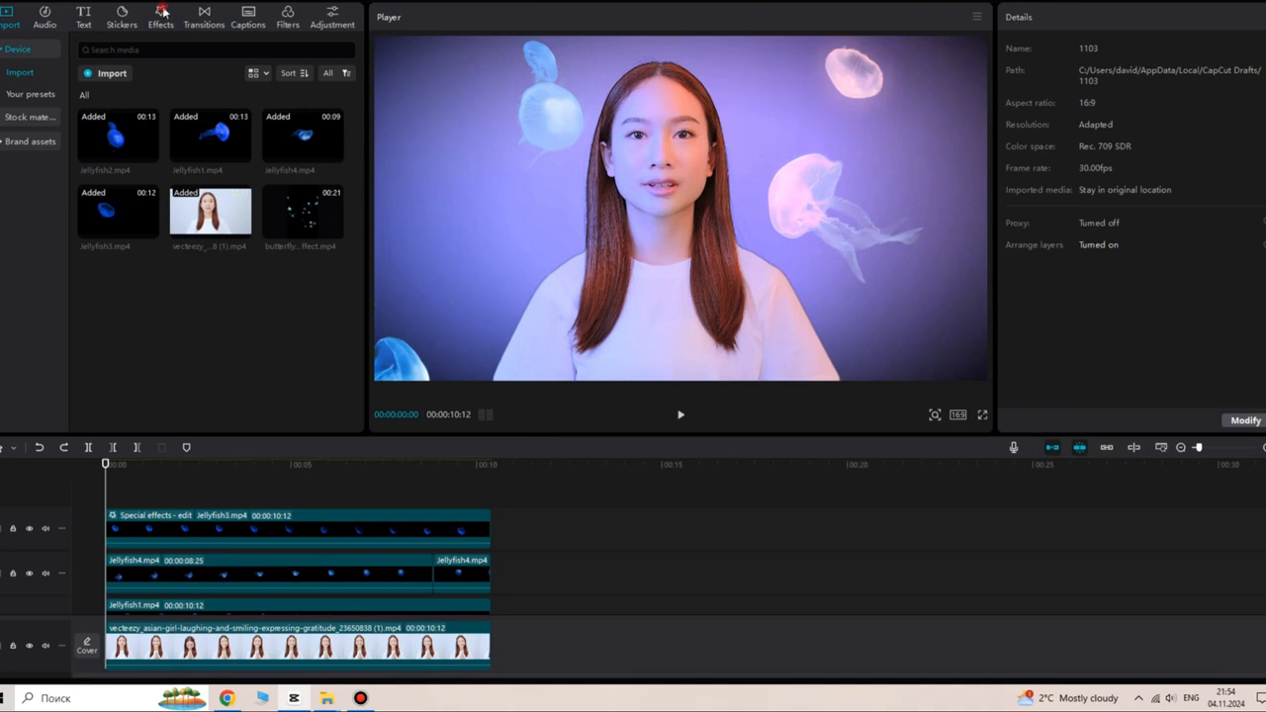
# - Search the effects for "glow", apply the second Edge Glow to Jellyfish3, and set its glow to 70
pyautogui.click(162, 14)
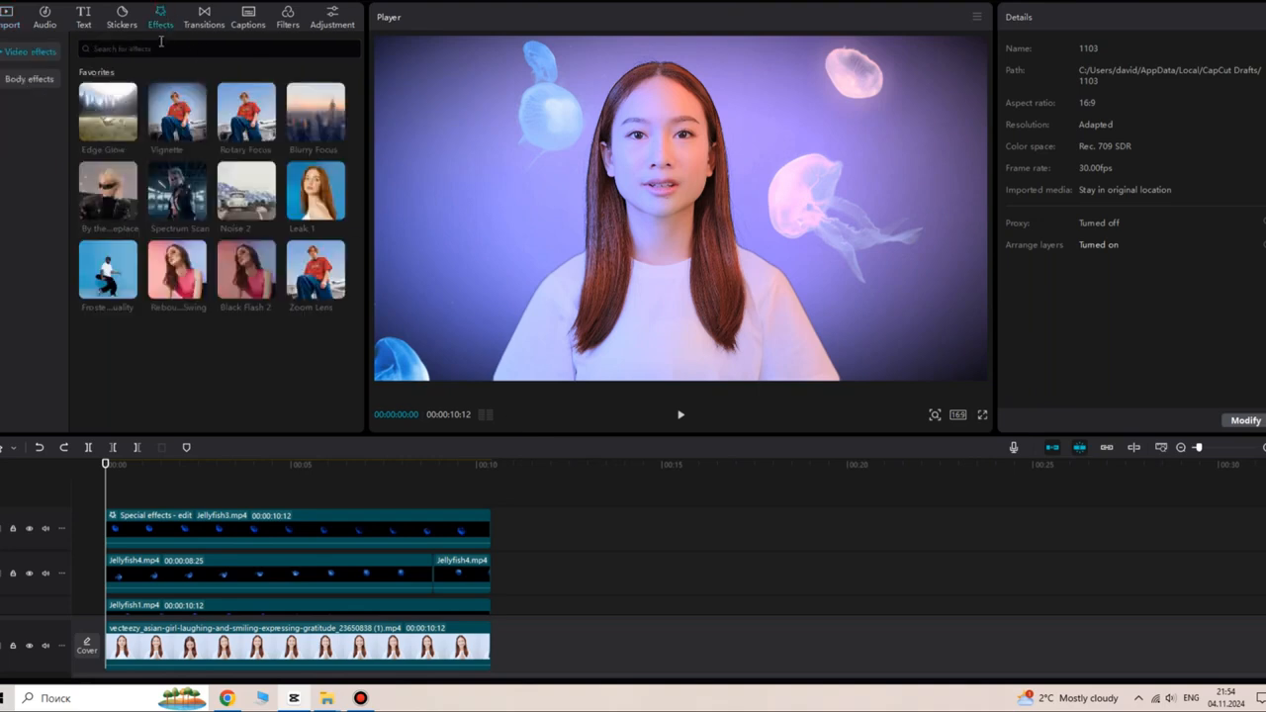
pyautogui.click(162, 48)
pyautogui.write('d')
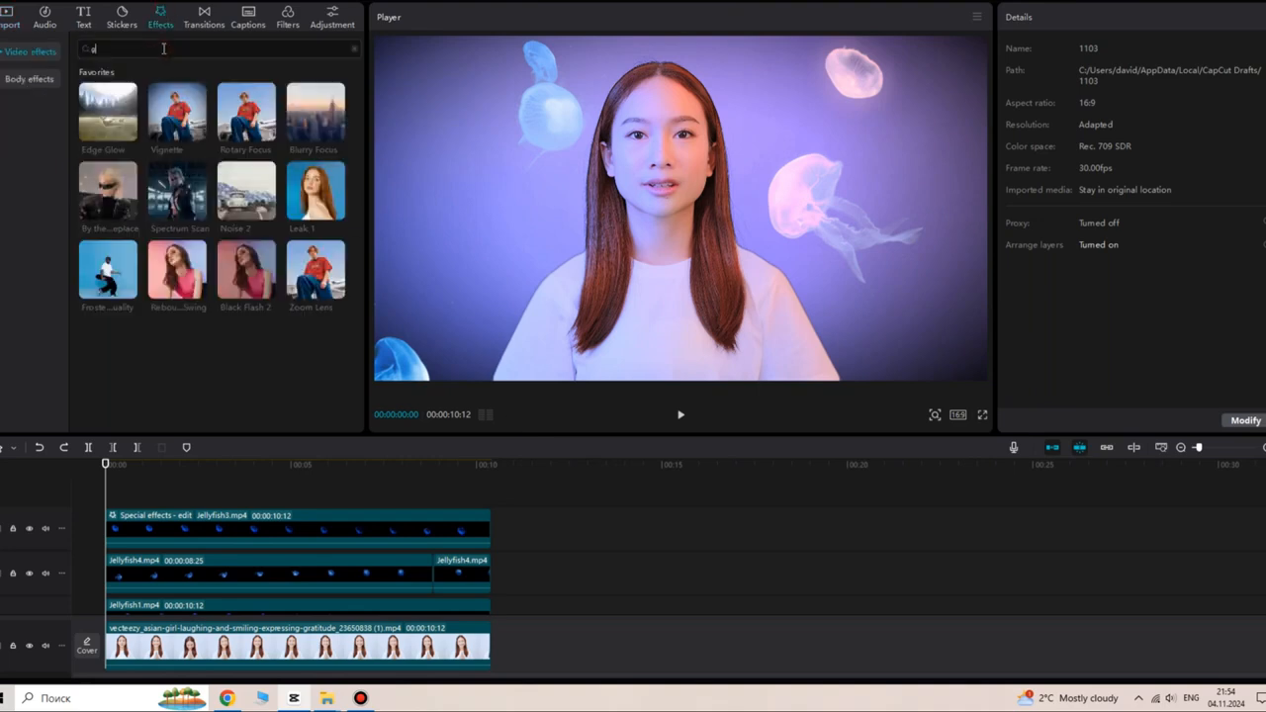
pyautogui.press('Return')
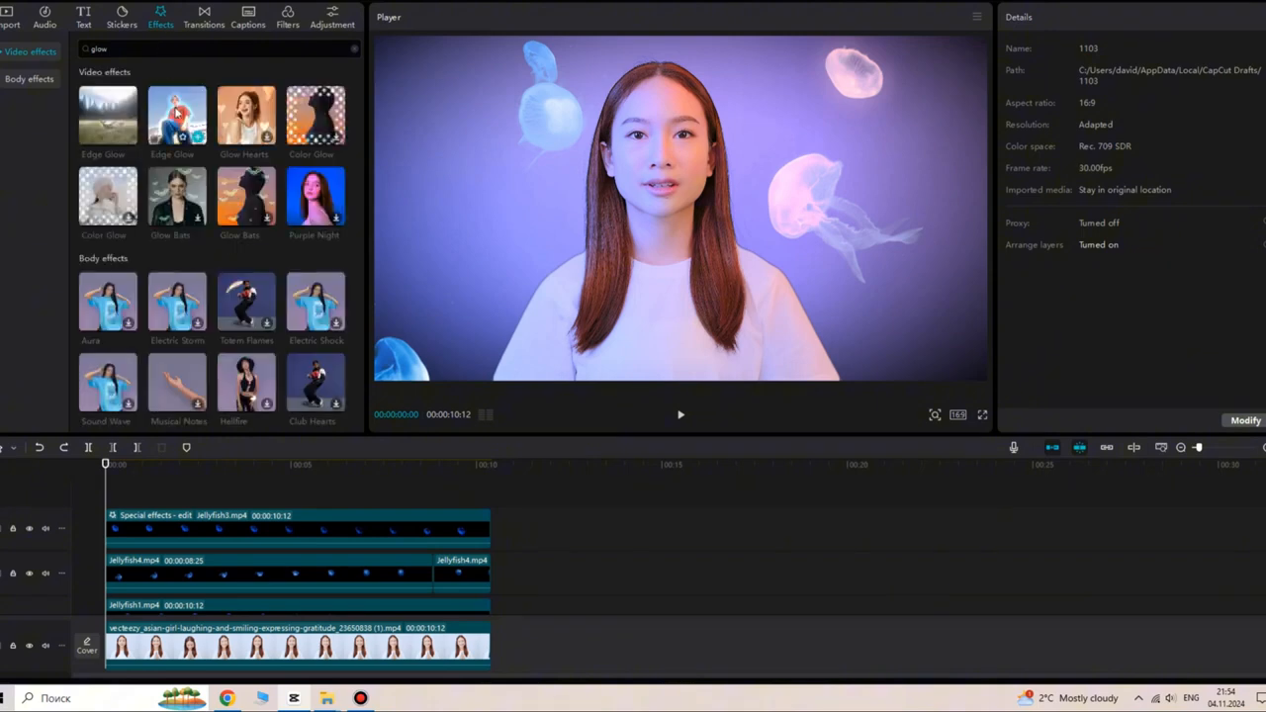
pyautogui.moveTo(180, 112); pyautogui.dragTo(202, 510)
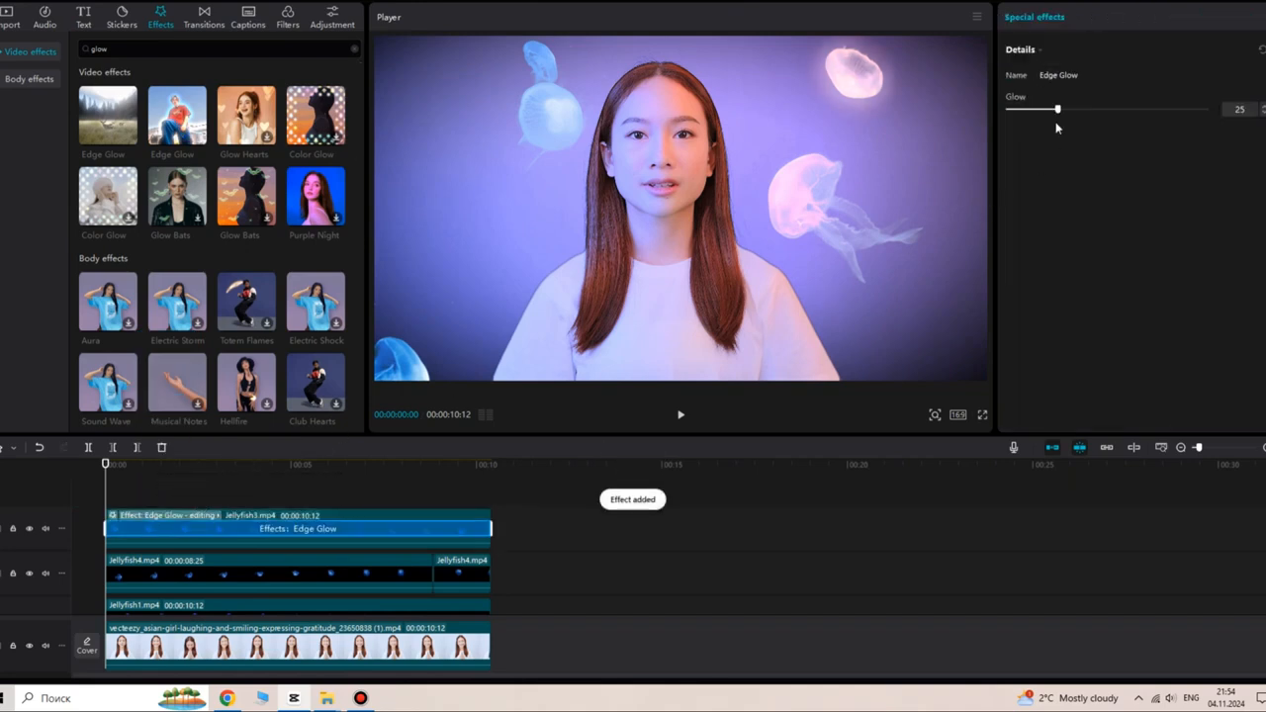
pyautogui.moveTo(1059, 113); pyautogui.dragTo(1161, 118)
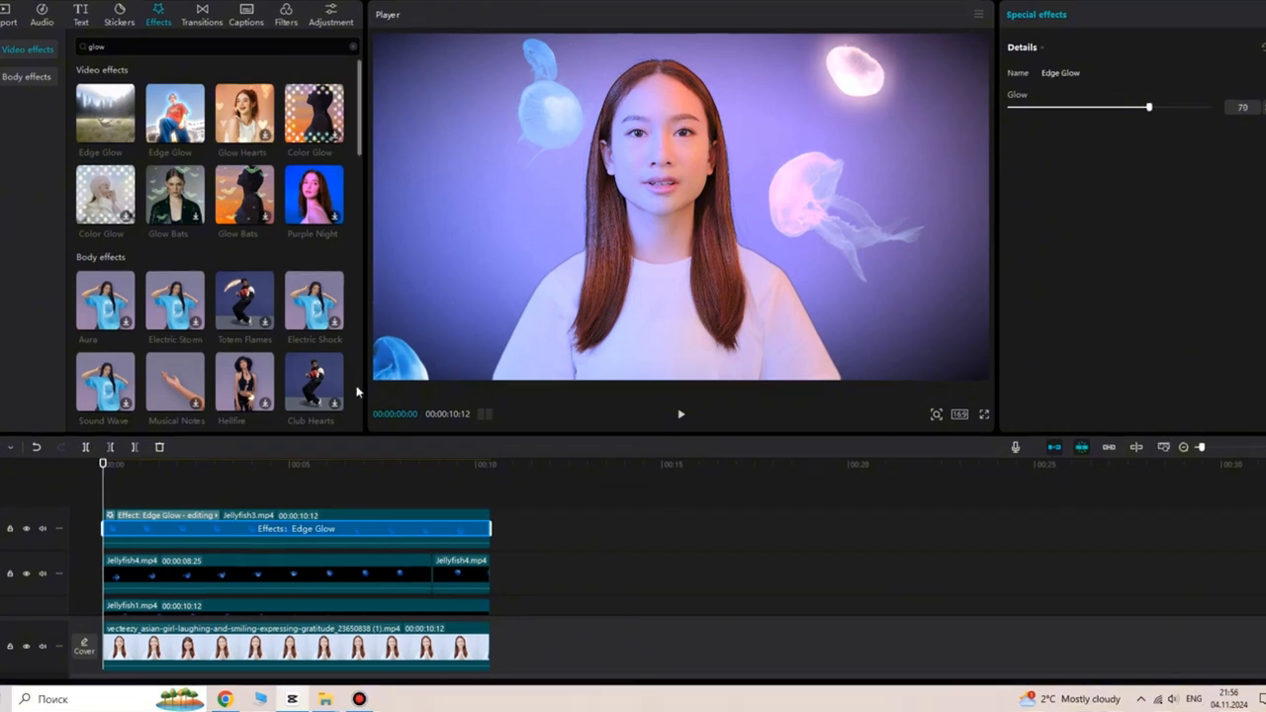
# - Apply Edge Glow to both Jellyfish4 segments and raise the glow to about 70 on each
pyautogui.moveTo(177, 115); pyautogui.dragTo(249, 566)
pyautogui.moveTo(1060, 111); pyautogui.dragTo(1150, 126)
pyautogui.moveTo(176, 113); pyautogui.dragTo(380, 454)
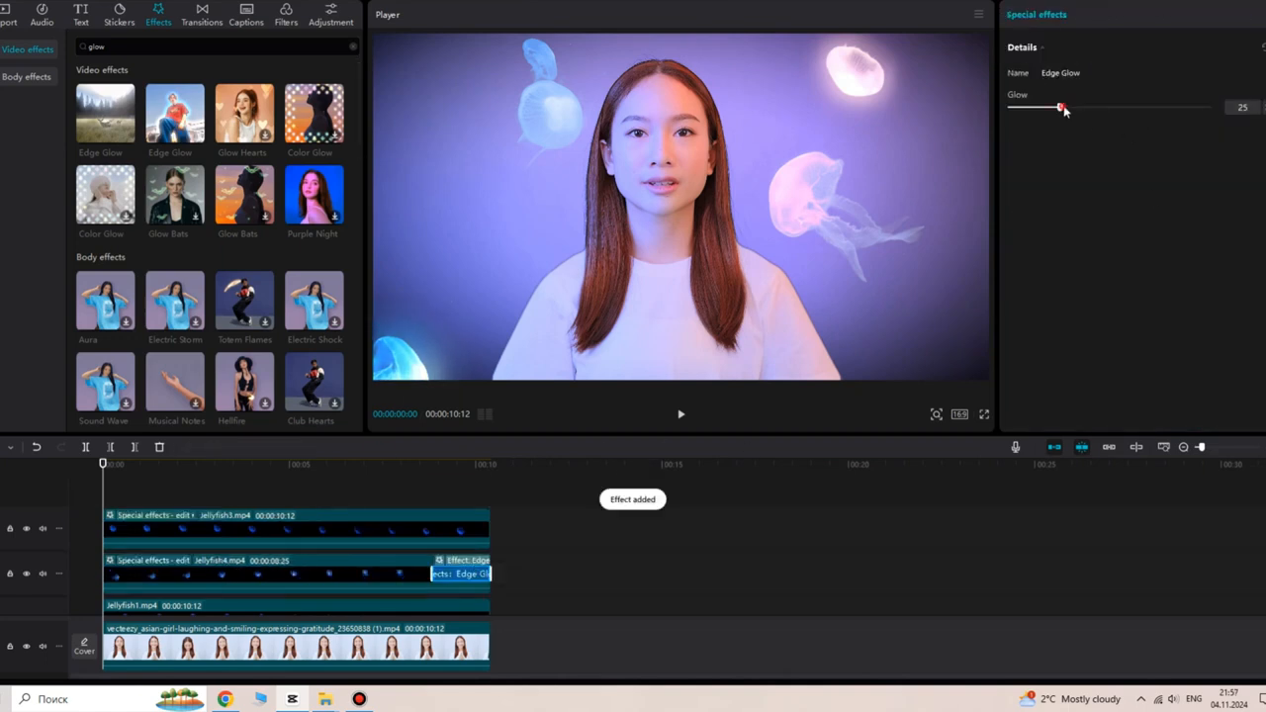
pyautogui.moveTo(1060, 113); pyautogui.dragTo(1151, 123)
# - Apply Edge Glow to Jellyfish1 and Jellyfish2, setting the glow to 70 on both clips
pyautogui.click(292, 564)
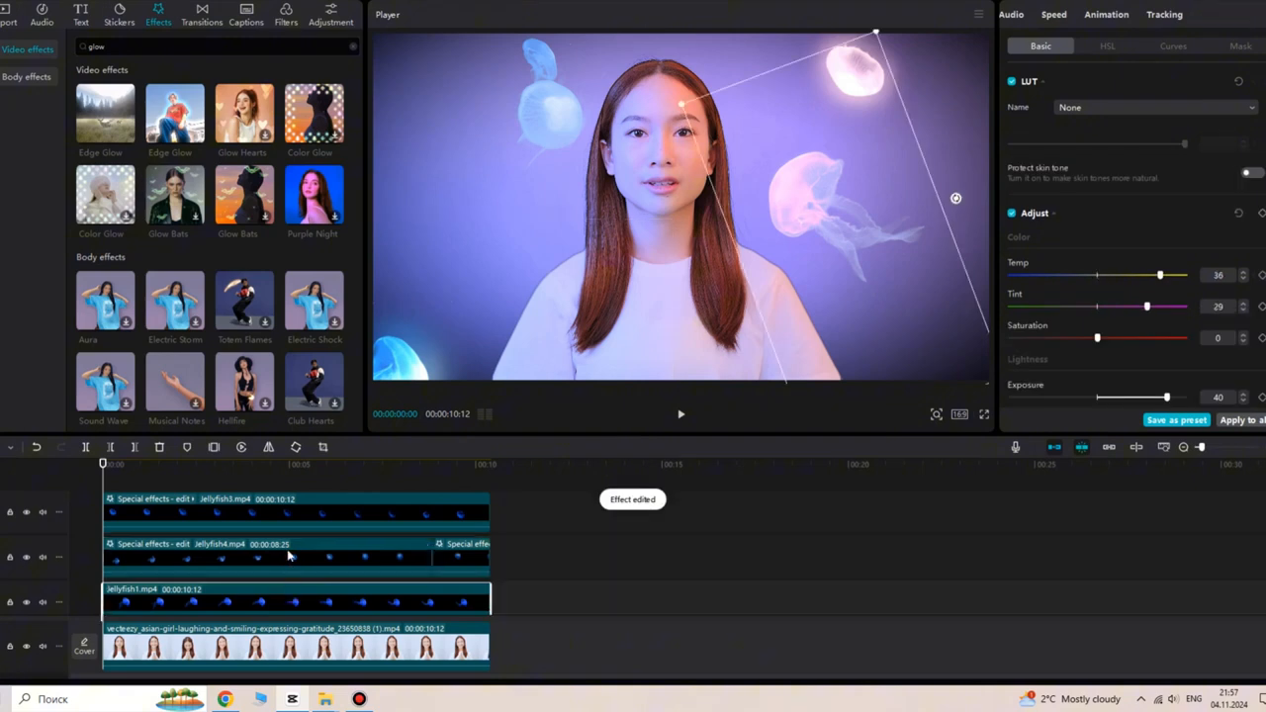
pyautogui.moveTo(291, 556); pyautogui.dragTo(287, 599)
pyautogui.moveTo(1058, 109); pyautogui.dragTo(1167, 130)
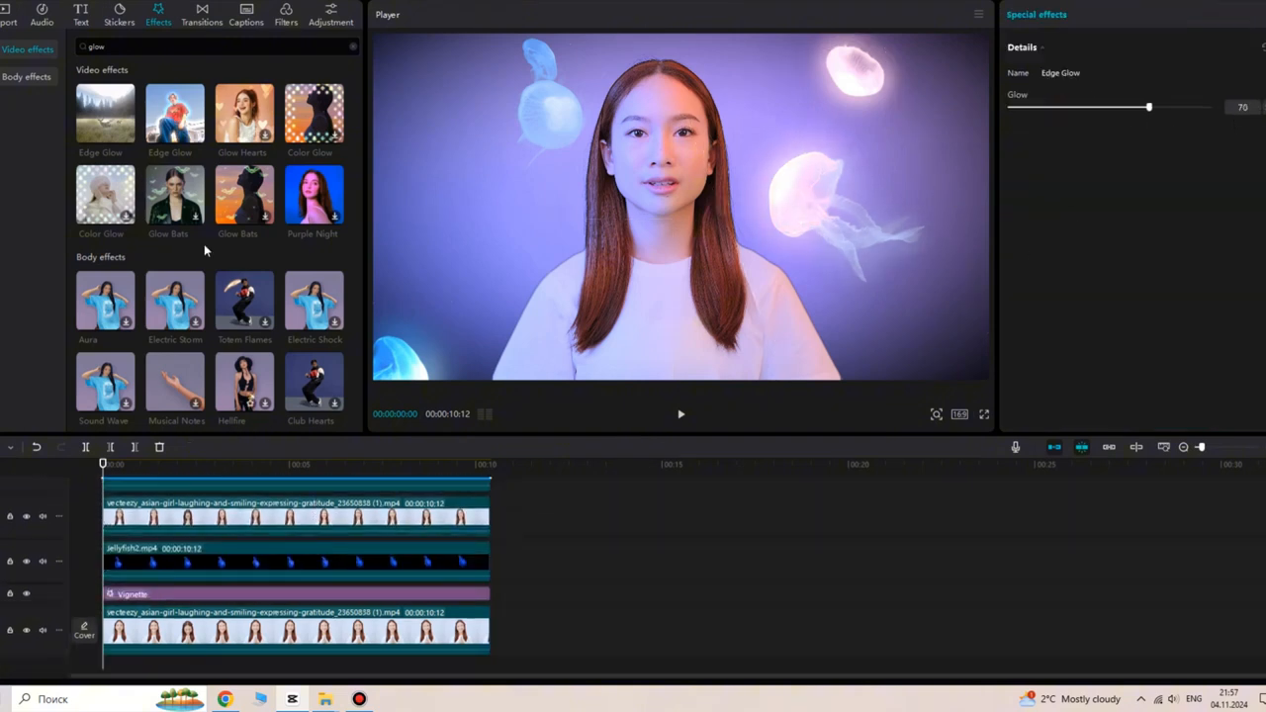
pyautogui.click(192, 557)
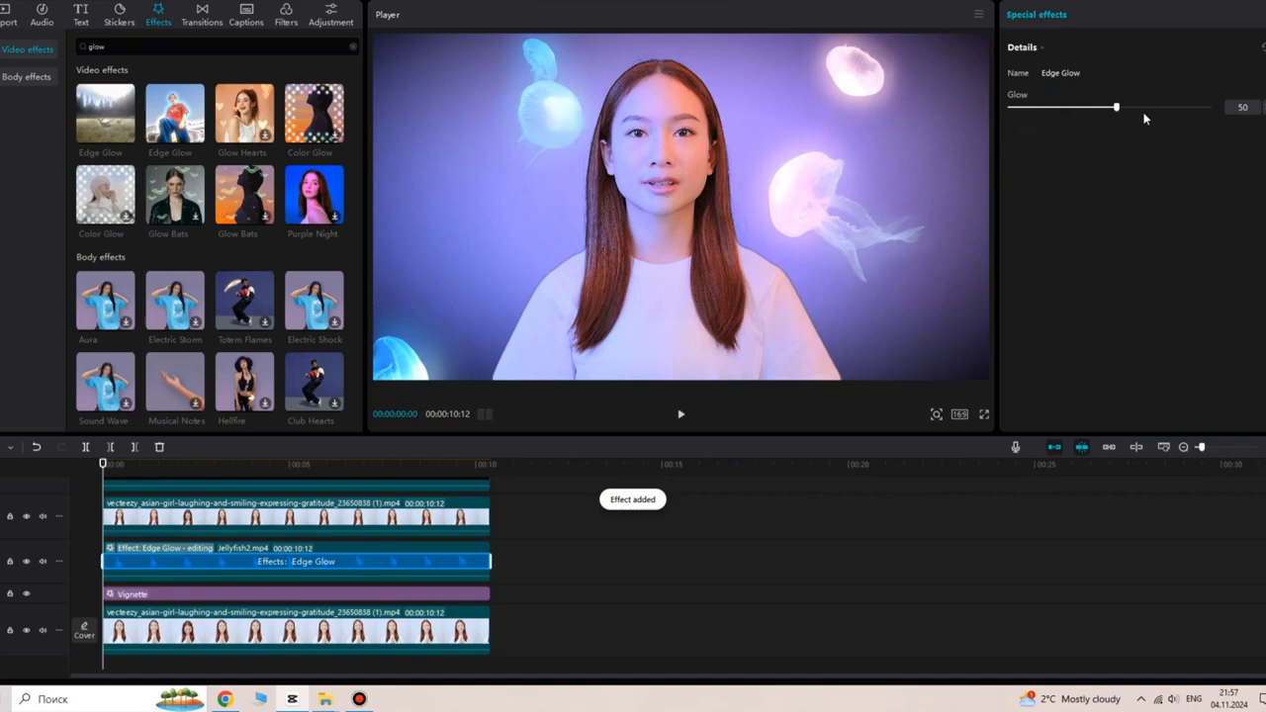
pyautogui.moveTo(1118, 109); pyautogui.dragTo(1152, 118)
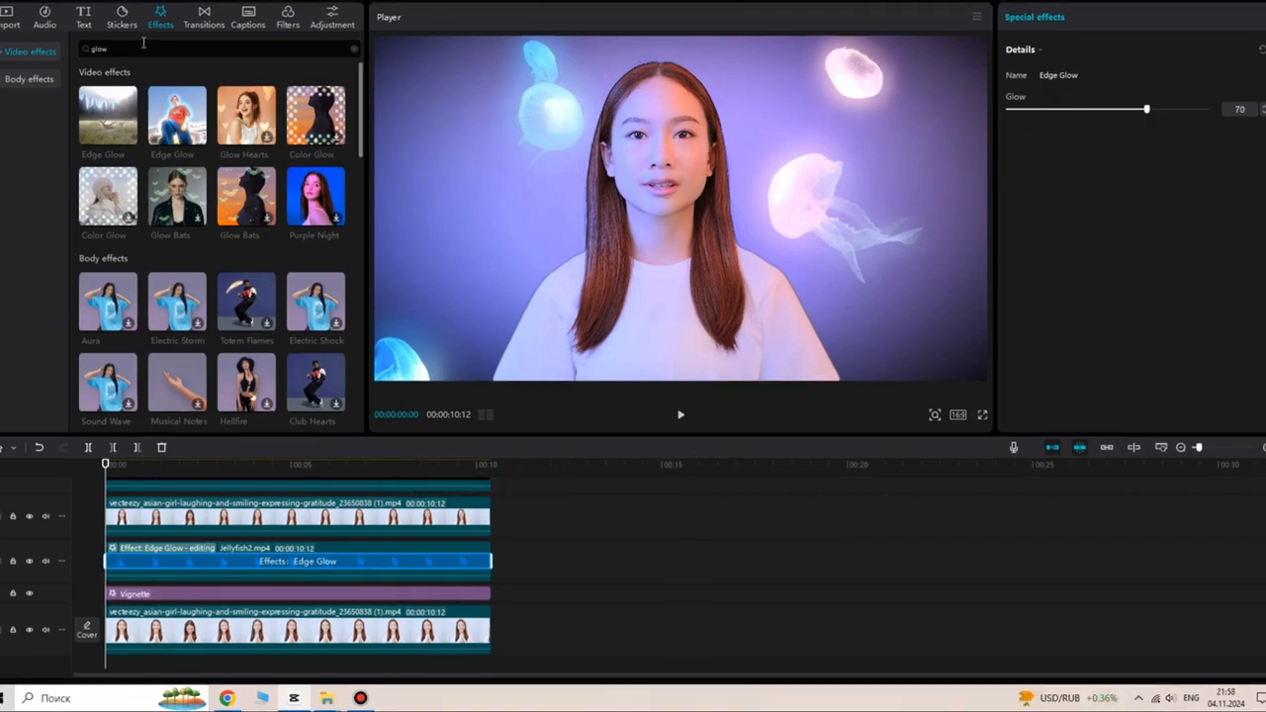
# - Search the effects for "blur", apply the first Blur effect to Jellyfish2, and reduce its strength to a light blur
pyautogui.click(158, 46)
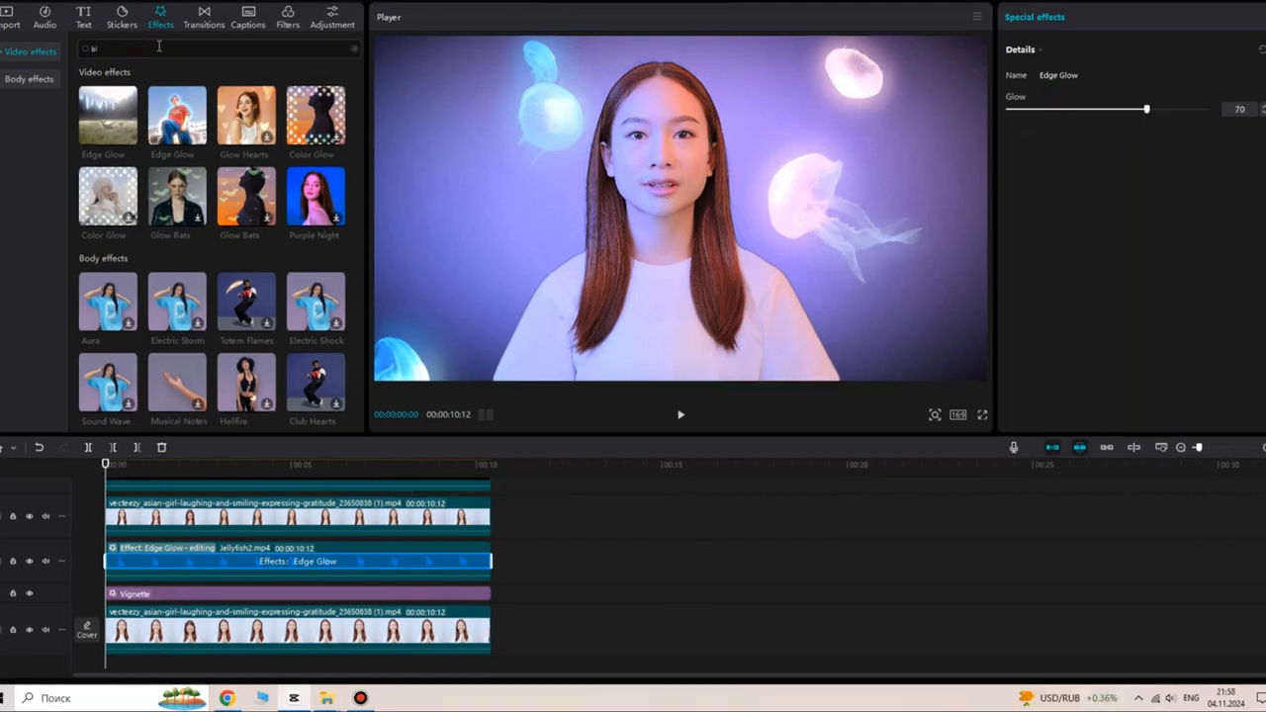
pyautogui.write('blur')
pyautogui.press('Return')
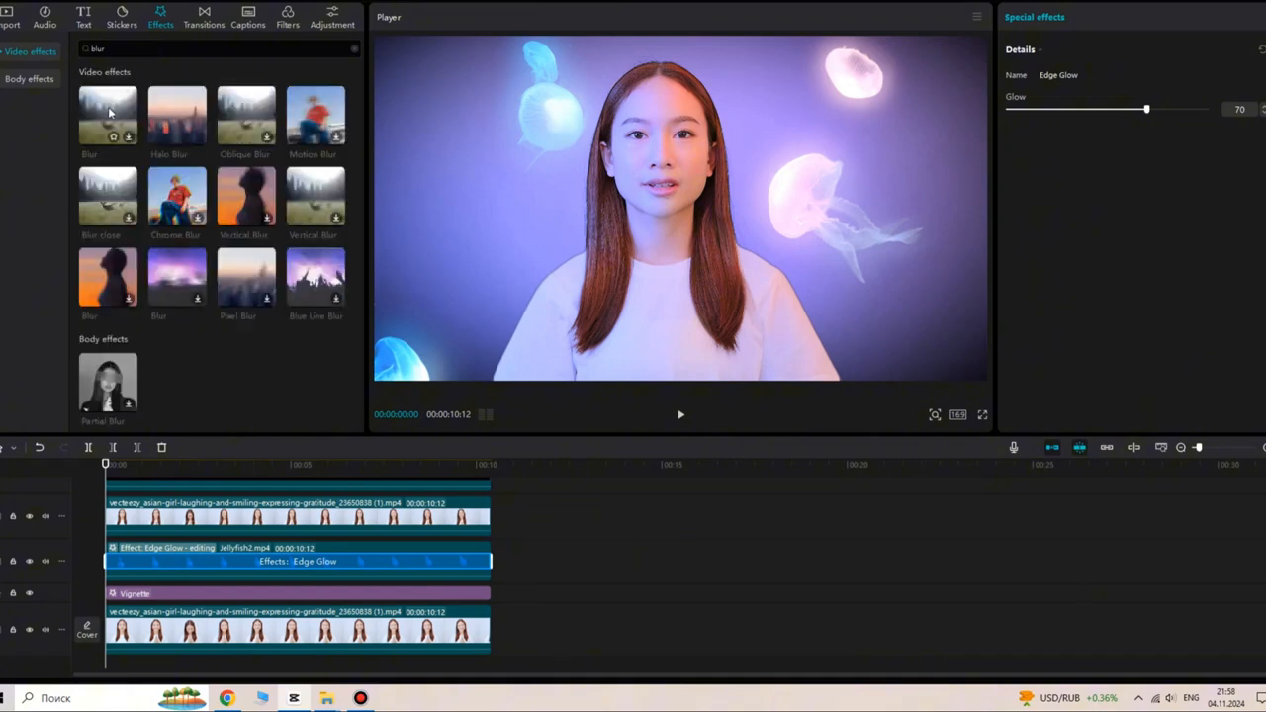
pyautogui.moveTo(109, 111); pyautogui.dragTo(211, 559)
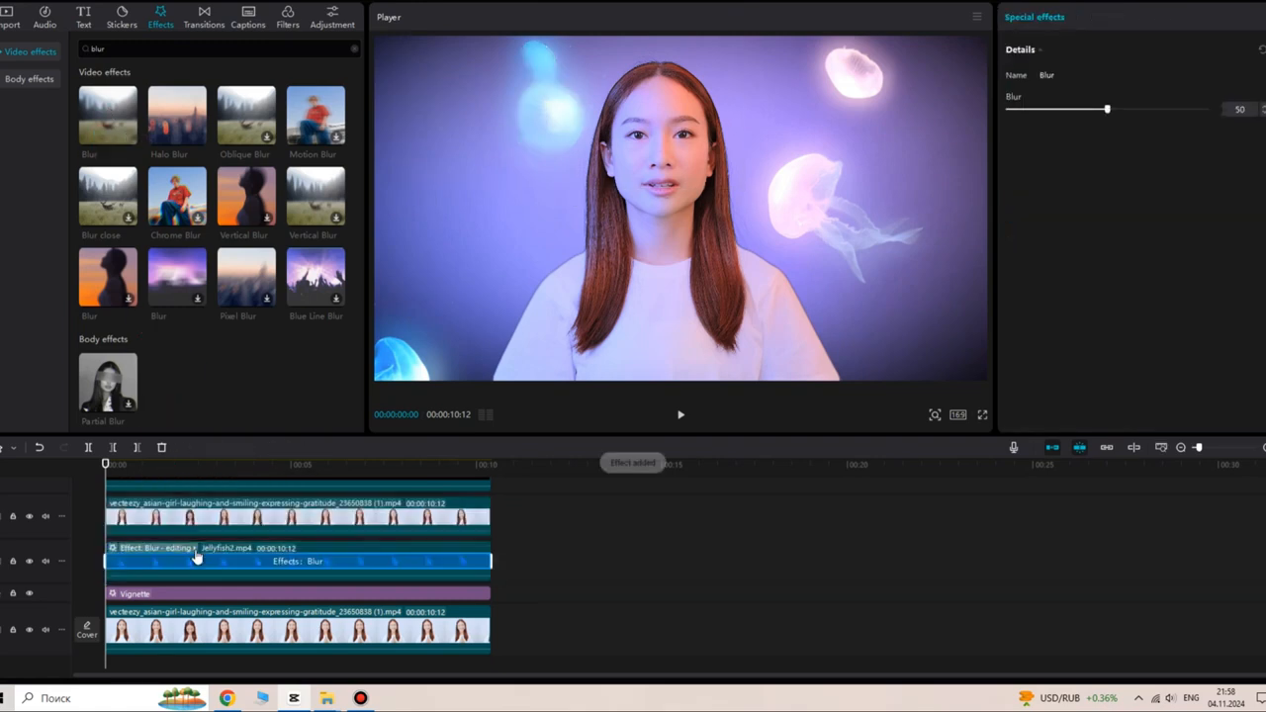
pyautogui.moveTo(1091, 111); pyautogui.dragTo(1038, 115)
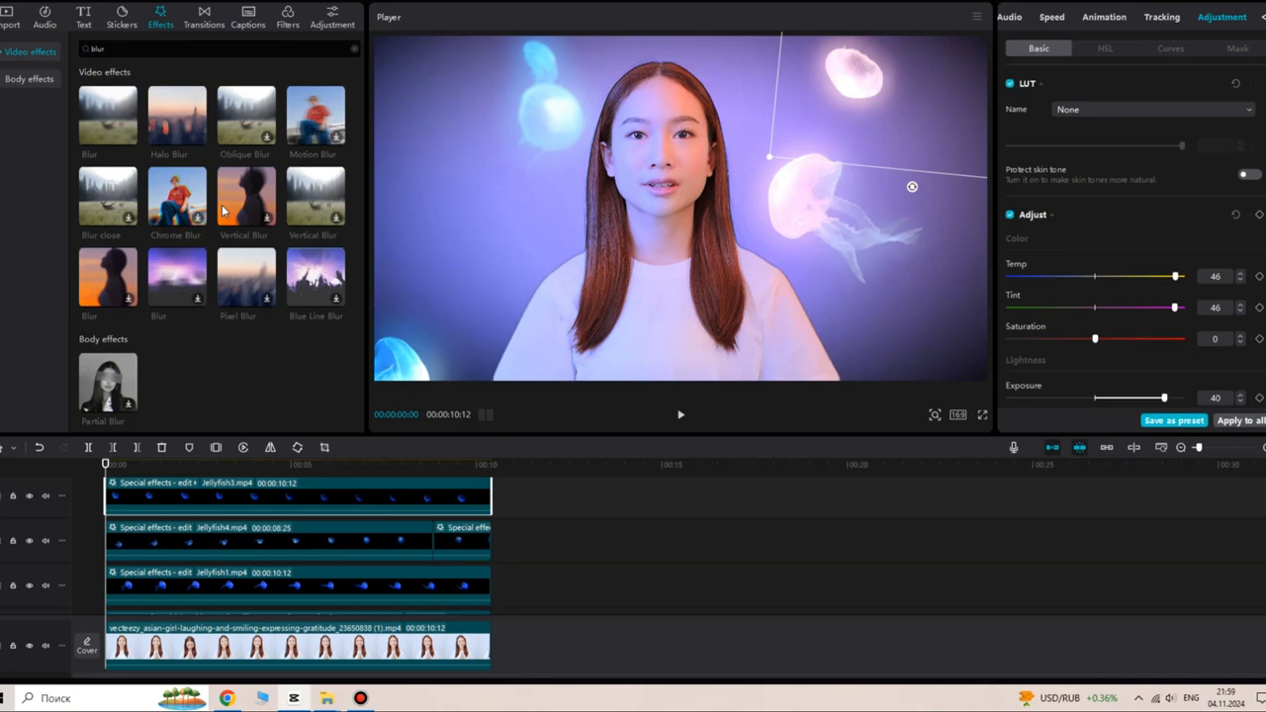
# - Apply the Blur effect to Jellyfish3, set its strength to about 24, and scrub through the opening seconds
pyautogui.moveTo(108, 114); pyautogui.dragTo(248, 494)
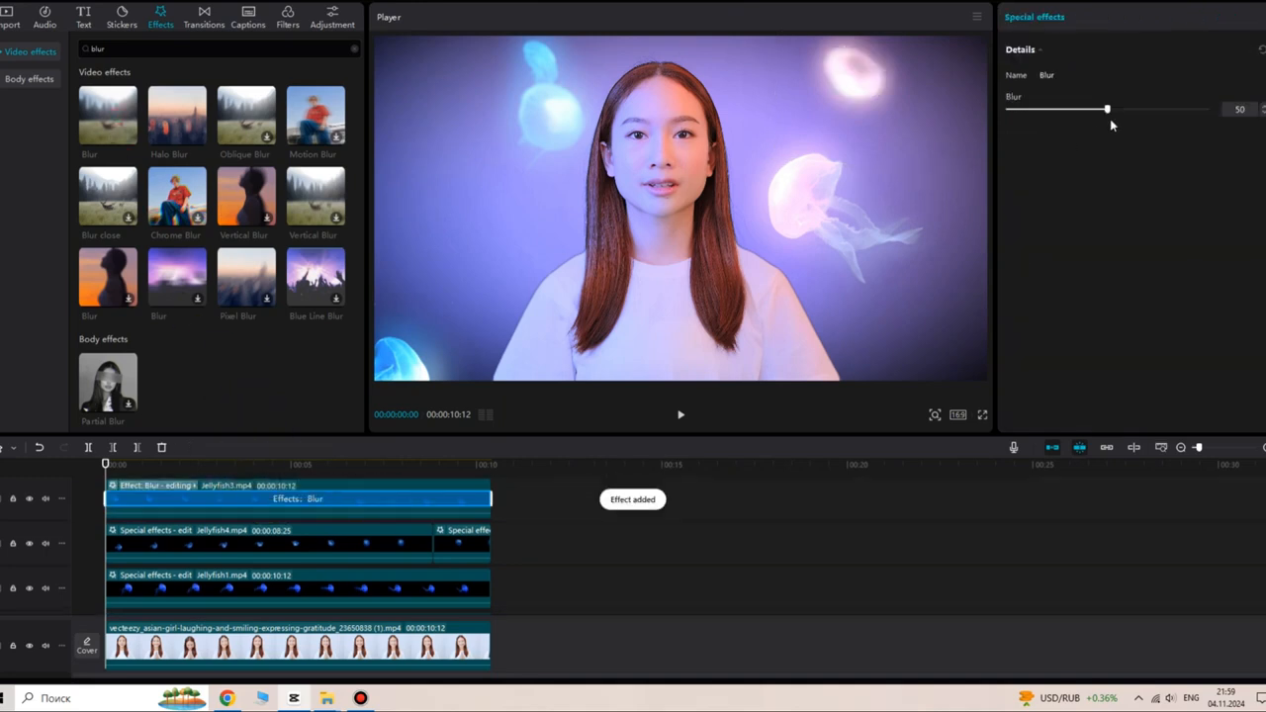
pyautogui.moveTo(1108, 110); pyautogui.dragTo(1050, 110)
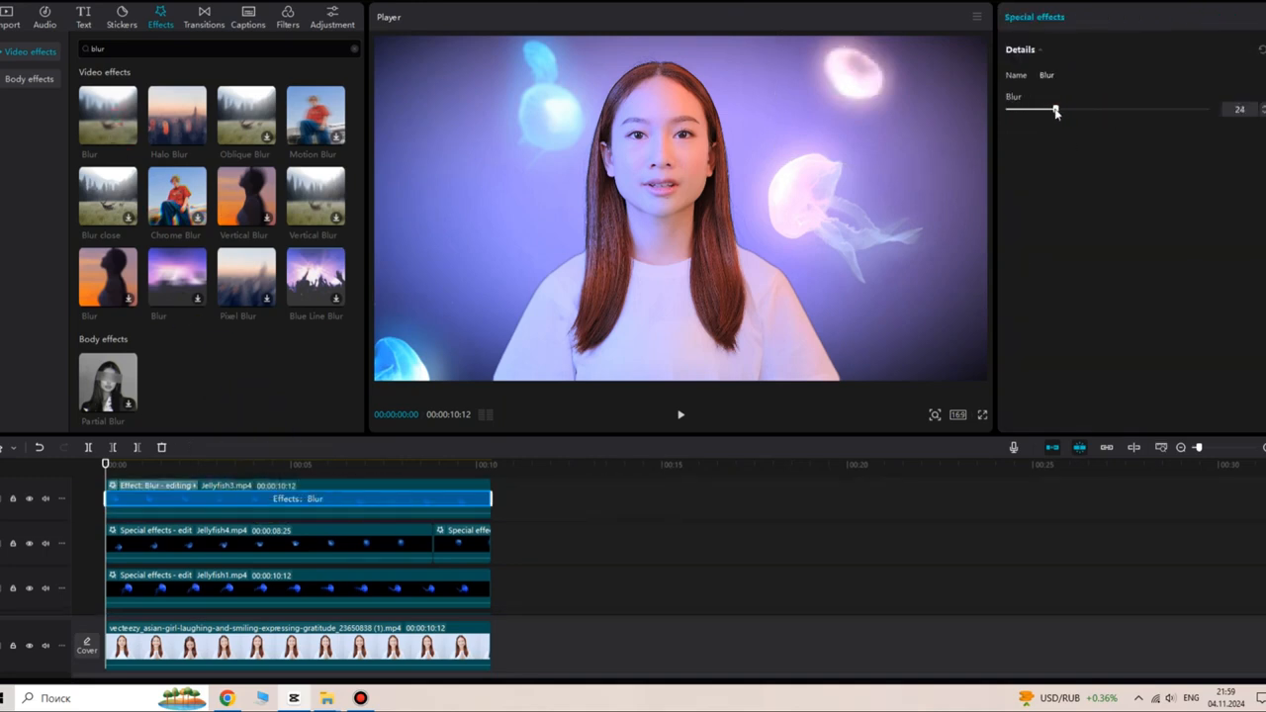
pyautogui.moveTo(106, 463); pyautogui.dragTo(165, 475)
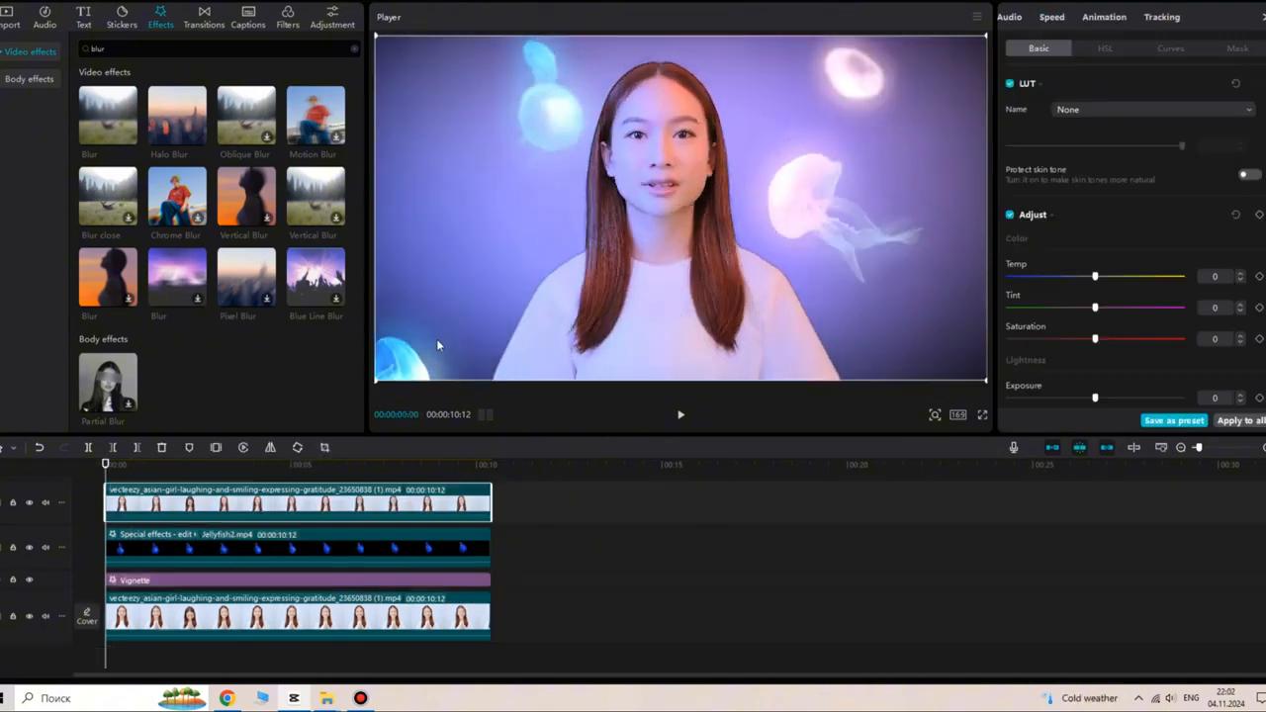
# - Nudge the Luma curve midpoints of the upper woman clip and Jellyfish1, checking the frame at 00:00:03:16 and playing the composite
pyautogui.click(1170, 48)
pyautogui.moveTo(1133, 205)
pyautogui.mouseDown()
pyautogui.moveTo(1135, 185)
pyautogui.moveTo(1165, 245)
pyautogui.moveTo(1179, 243)
pyautogui.moveTo(1135, 201)
pyautogui.mouseUp()
pyautogui.click(236, 465)
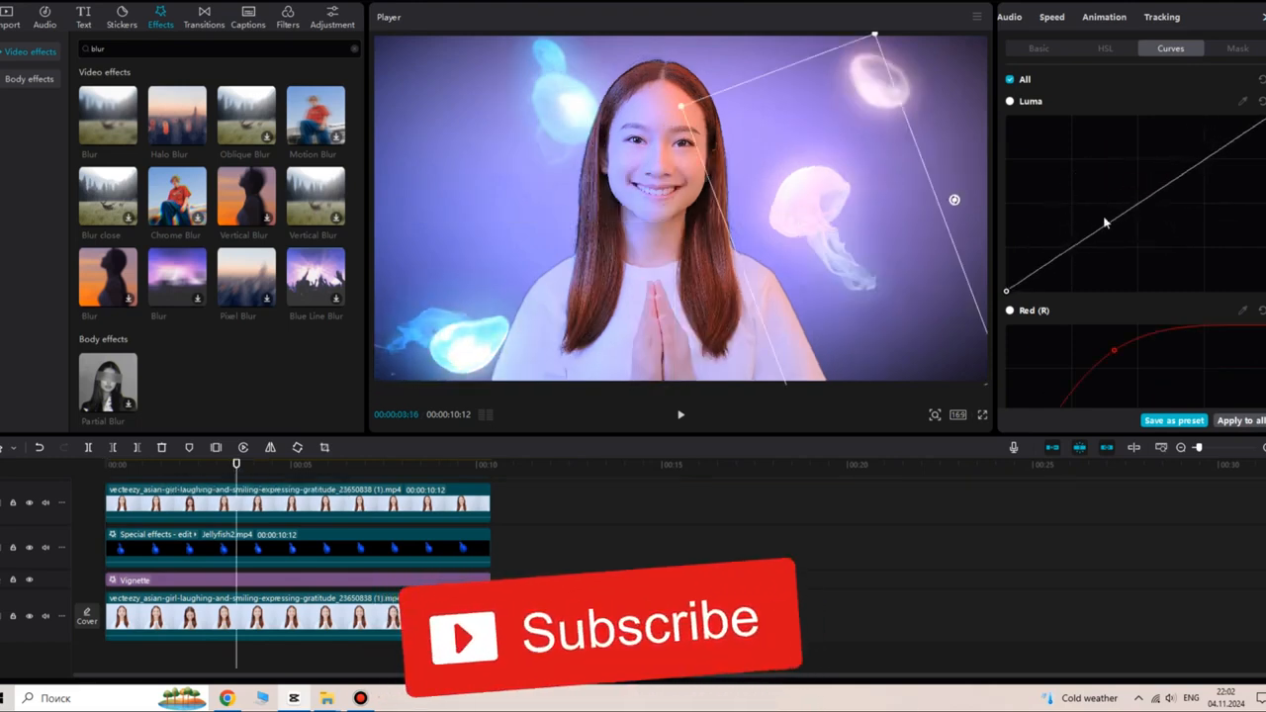
pyautogui.moveTo(1125, 220)
pyautogui.mouseDown()
pyautogui.moveTo(1125, 187)
pyautogui.moveTo(1139, 203)
pyautogui.mouseUp()
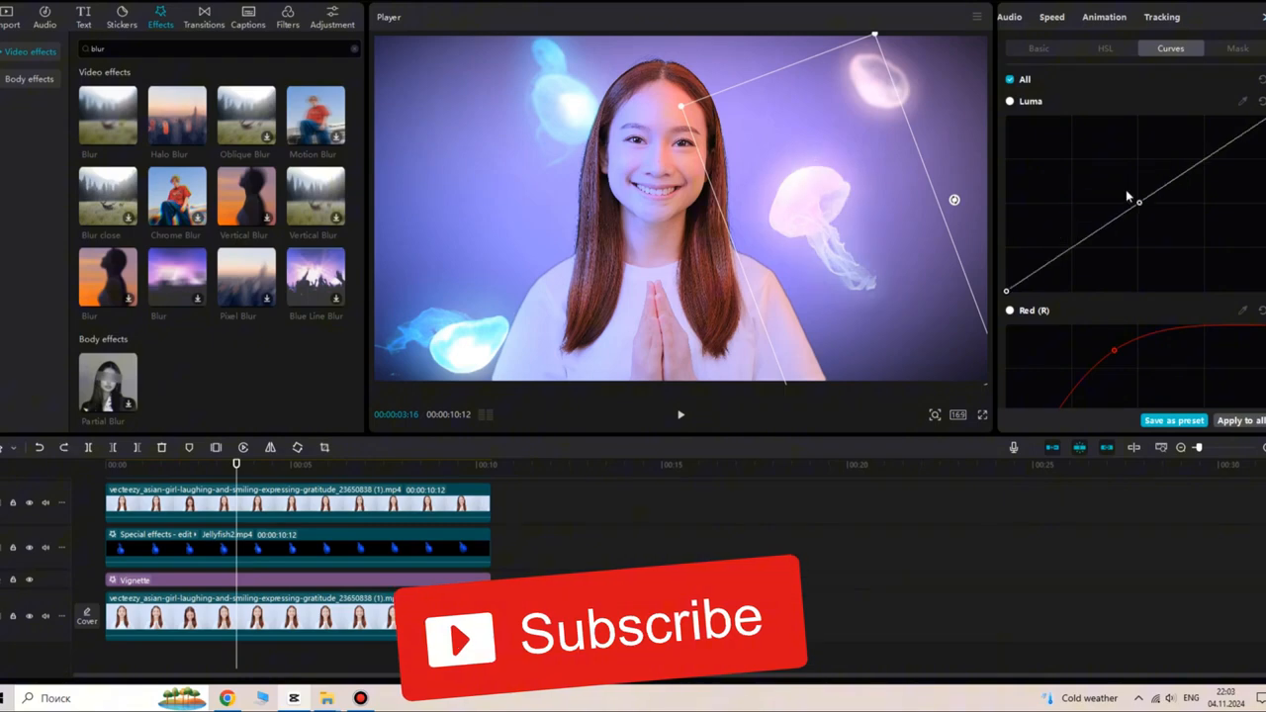
pyautogui.press('space')
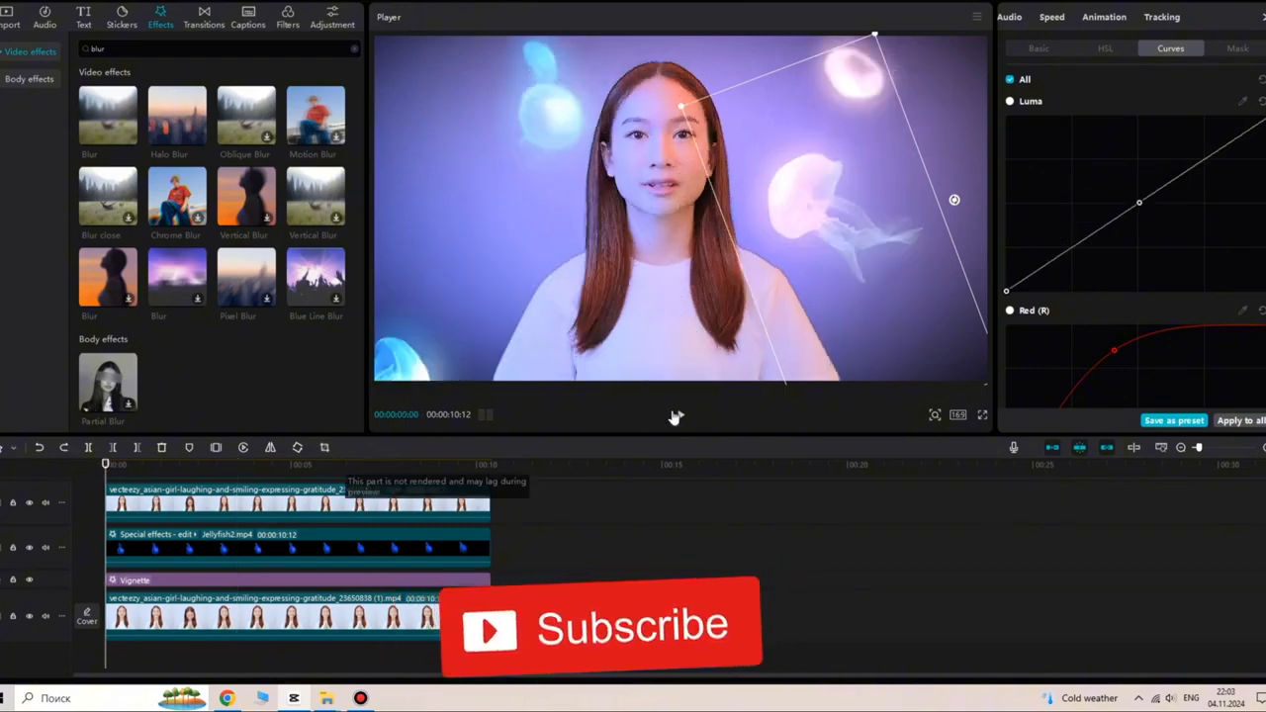